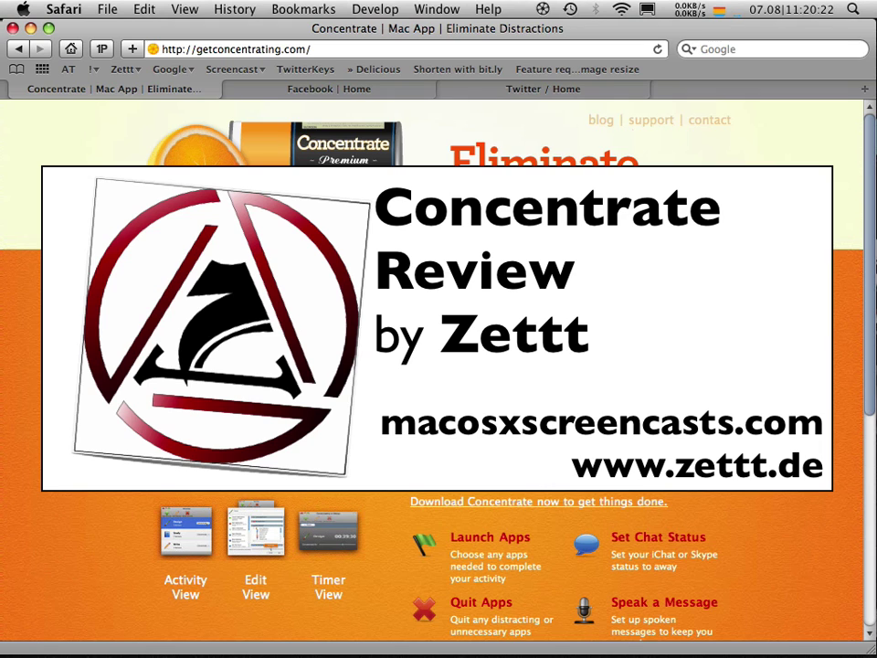
- Look over the getconcentrating.com product page and its description of how the app eliminates distractions
click(151, 48)
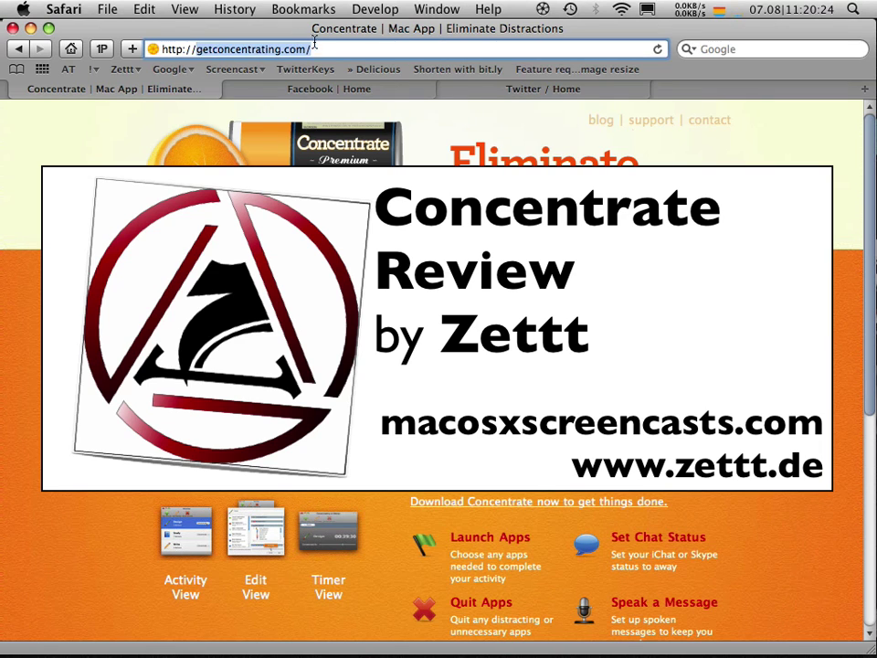
key(Return)
scroll(254, 146, down, 5)
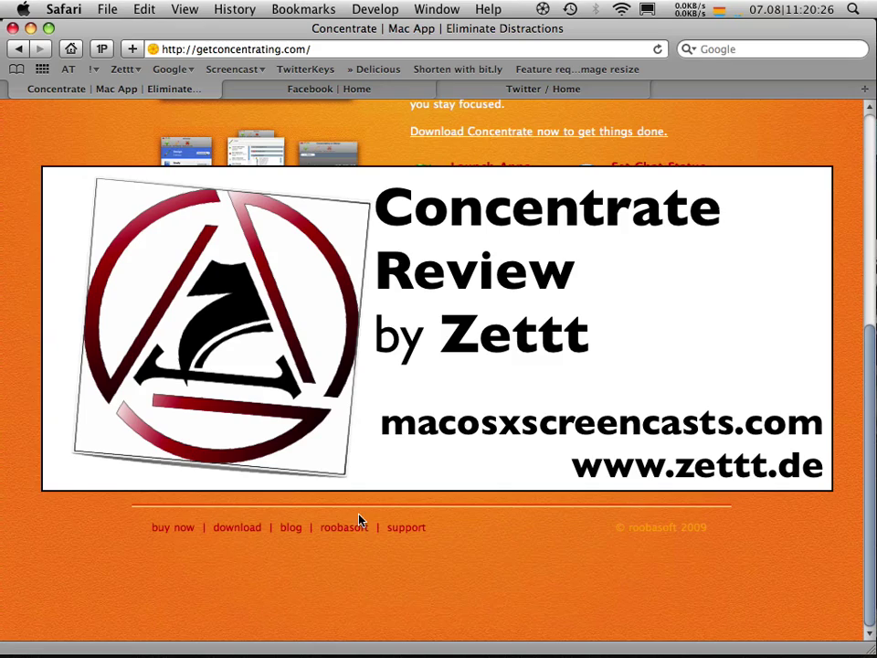
scroll(382, 288, up, 3)
scroll(382, 289, up, 5)
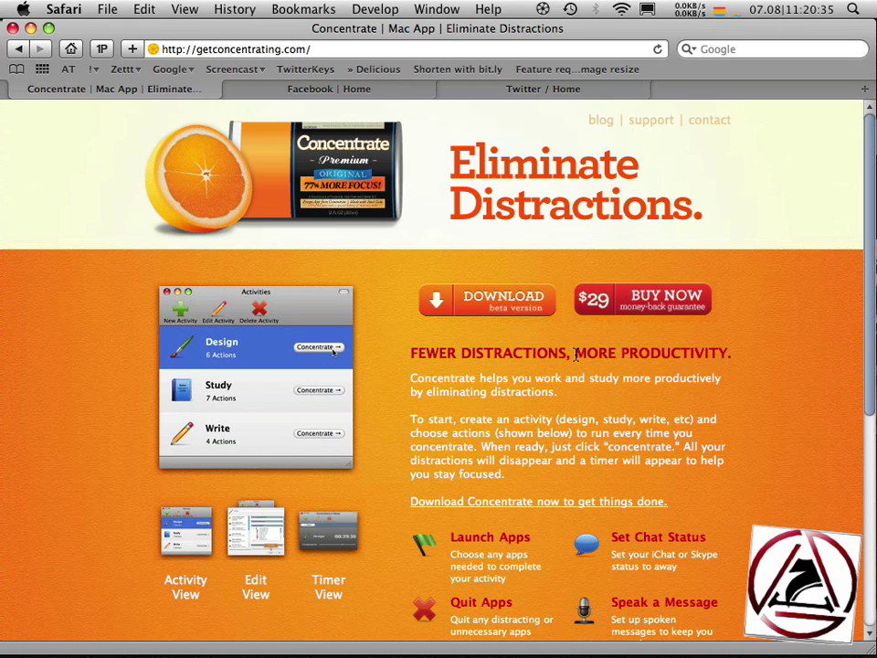
drag(576, 356, 720, 357)
click(455, 414)
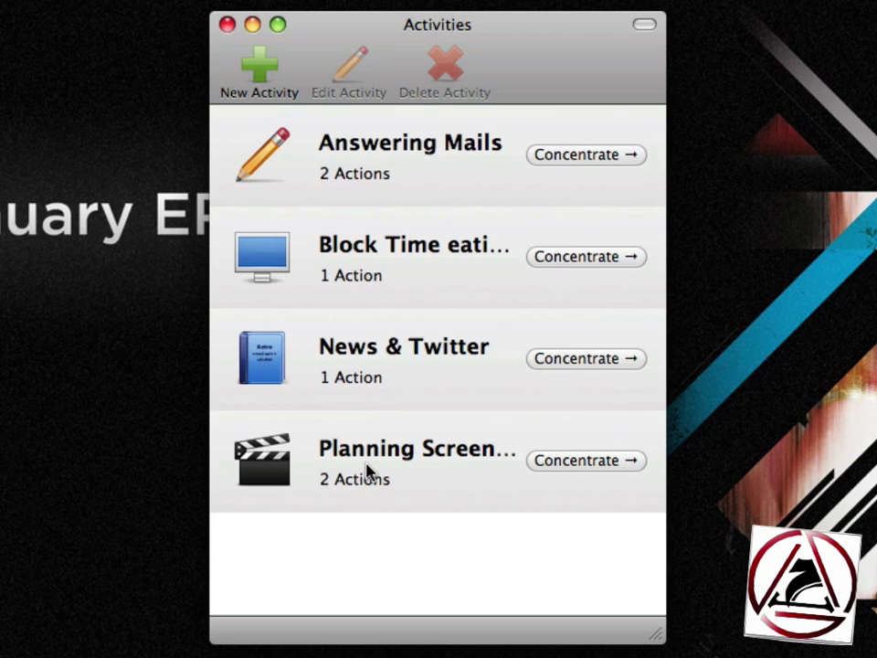
- Open the Answering Mails activity for editing, look through the available actions and expand its Block Websites action
click(261, 71)
double_click(382, 166)
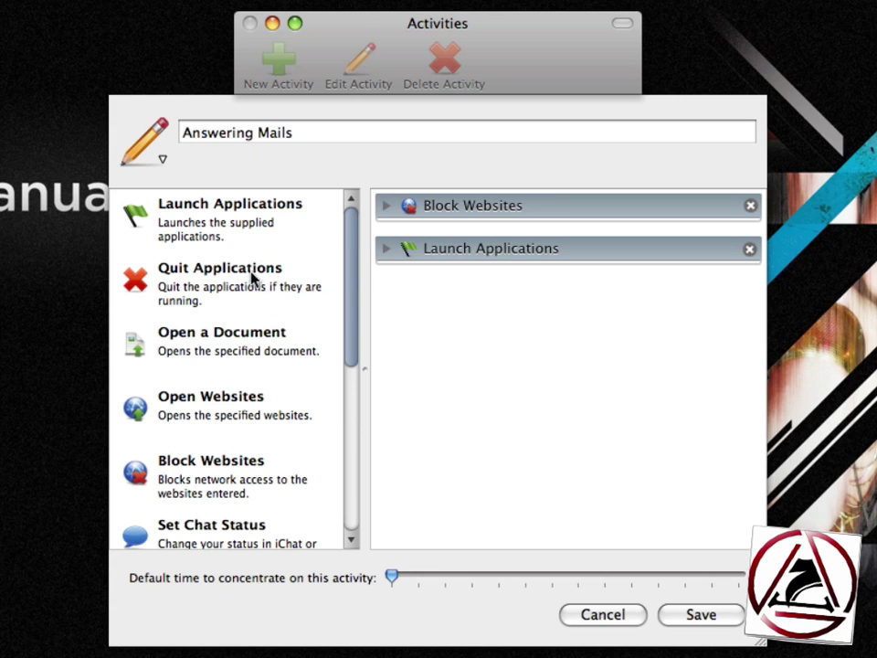
scroll(250, 314, down, 2)
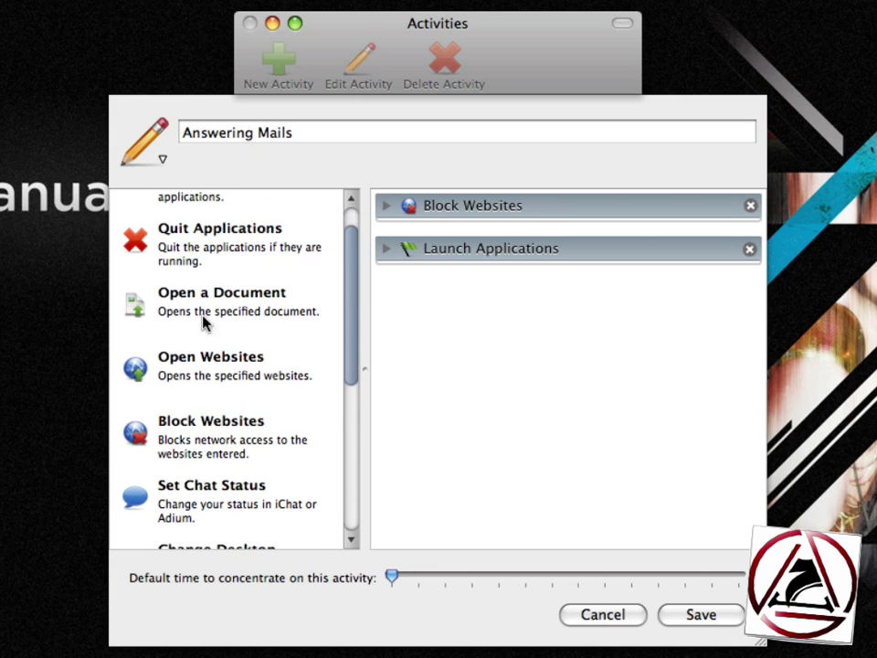
drag(354, 320, 355, 370)
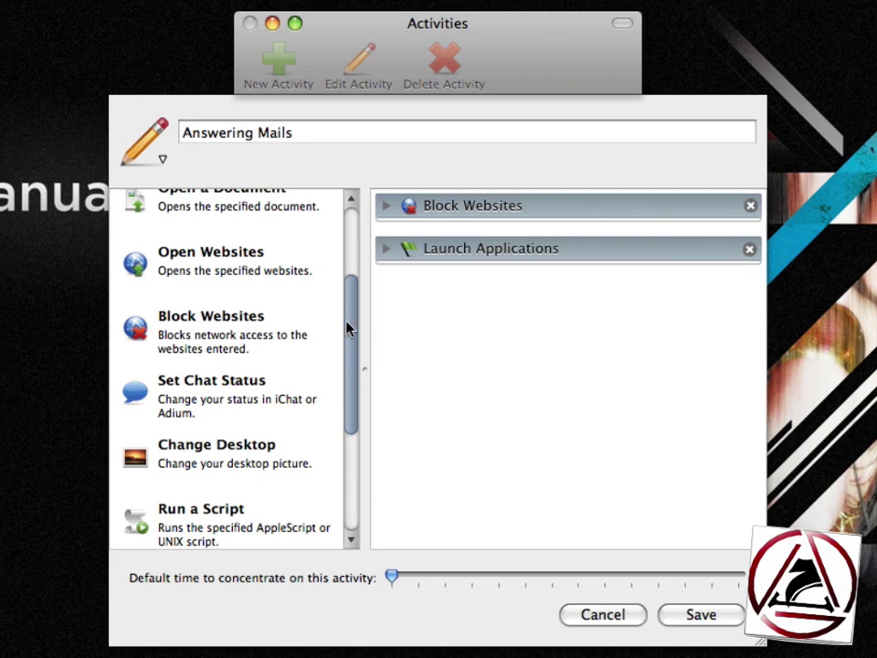
drag(348, 327, 348, 461)
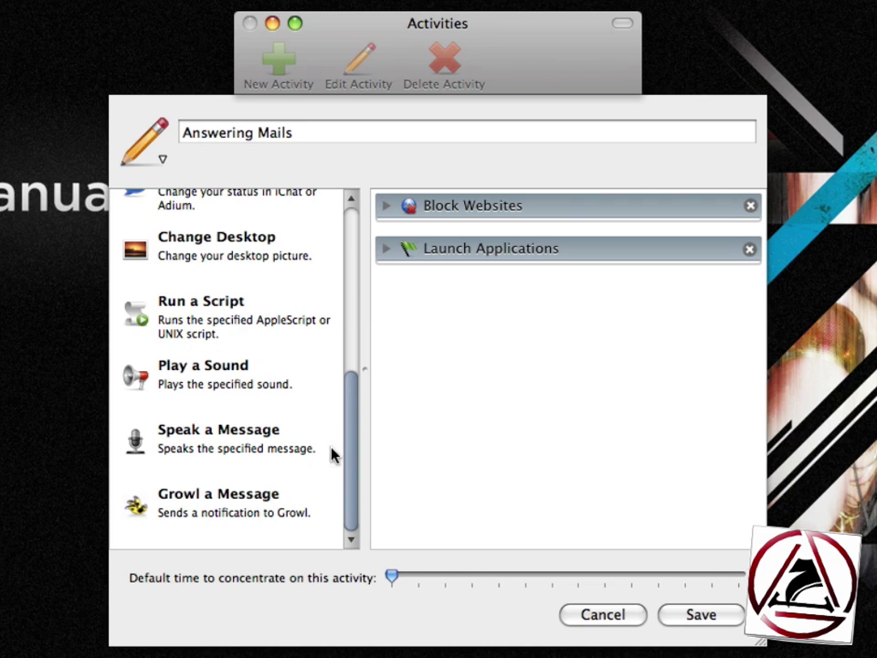
click(386, 206)
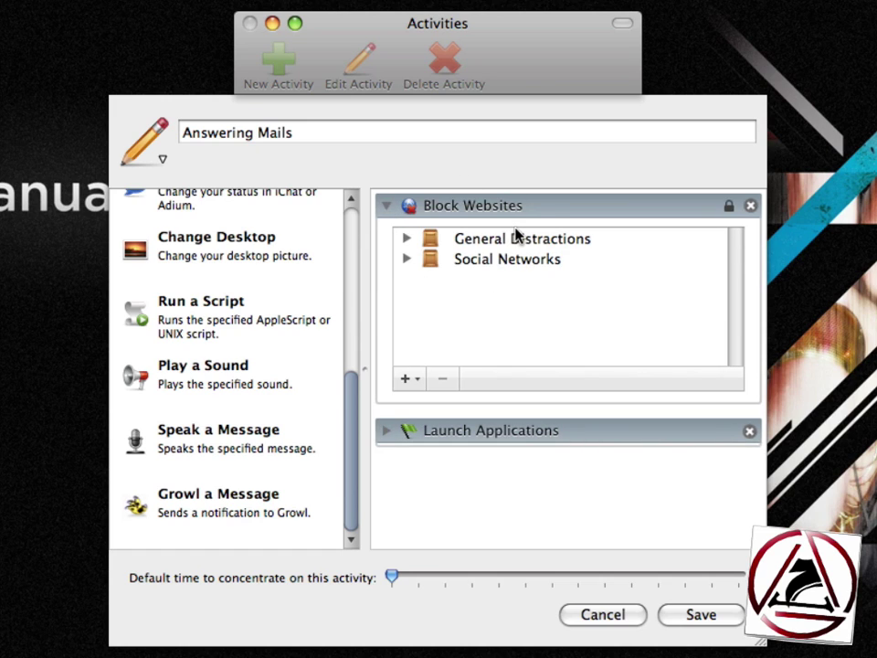
click(405, 378)
click(419, 409)
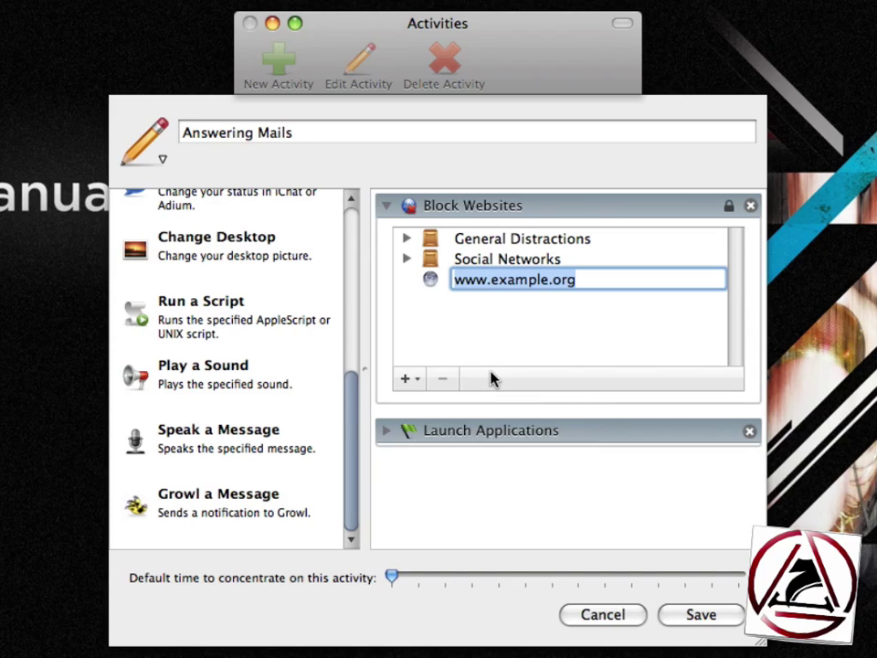
text(www.facebo)
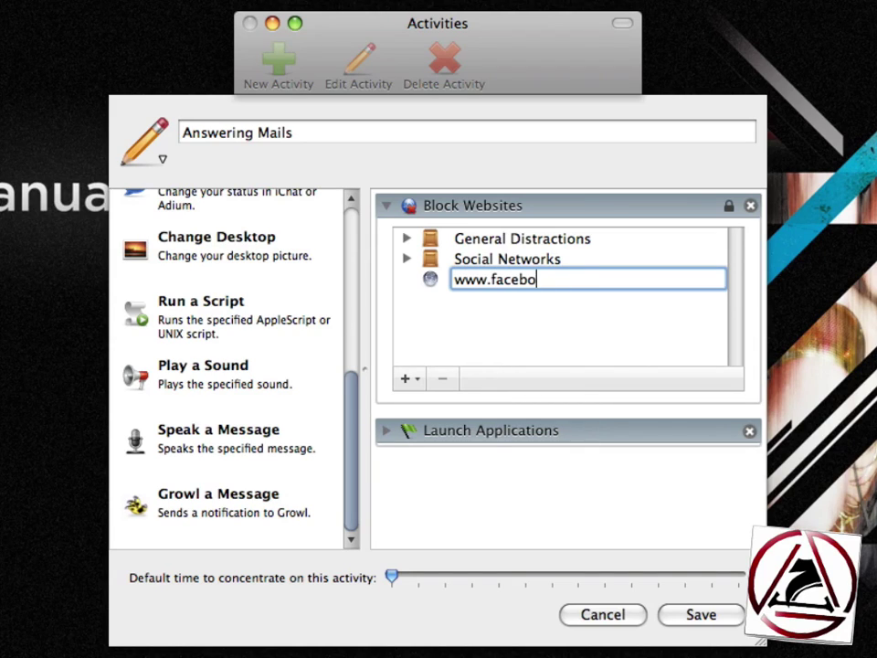
text(ok.com)
key(Return)
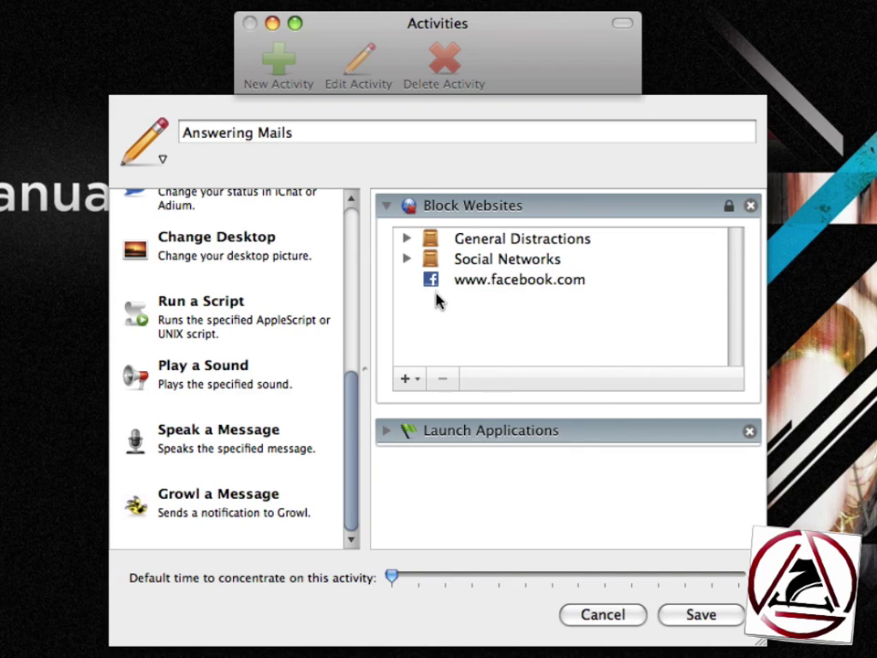
click(433, 286)
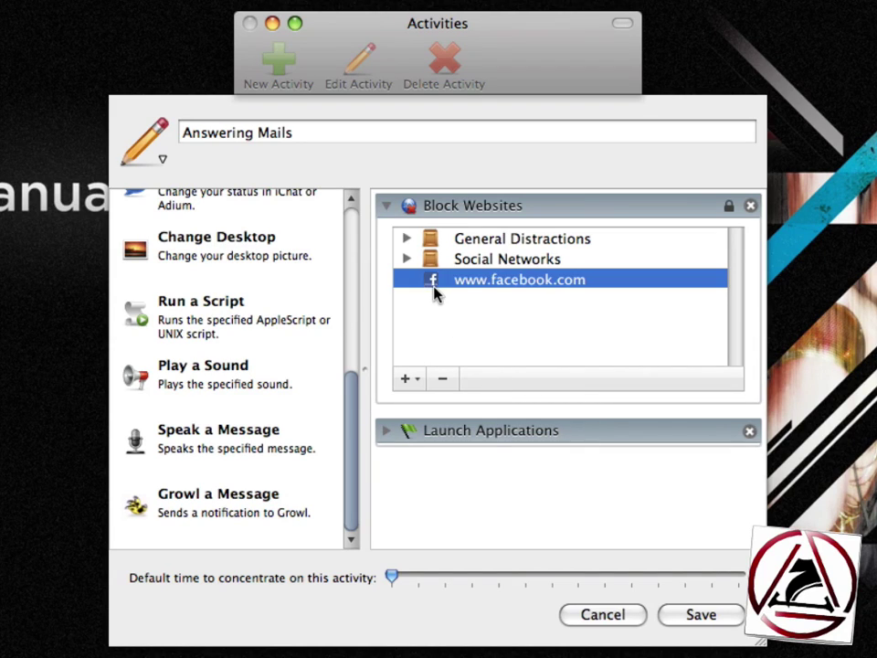
click(502, 331)
click(492, 283)
click(446, 379)
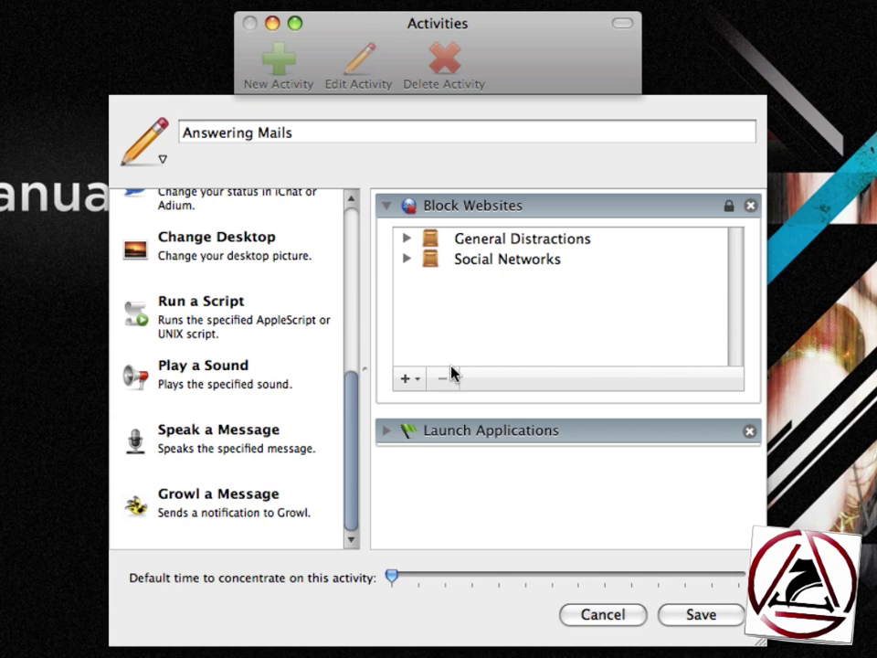
- Add the existing Video Sites domain group to the Block Websites list
click(406, 381)
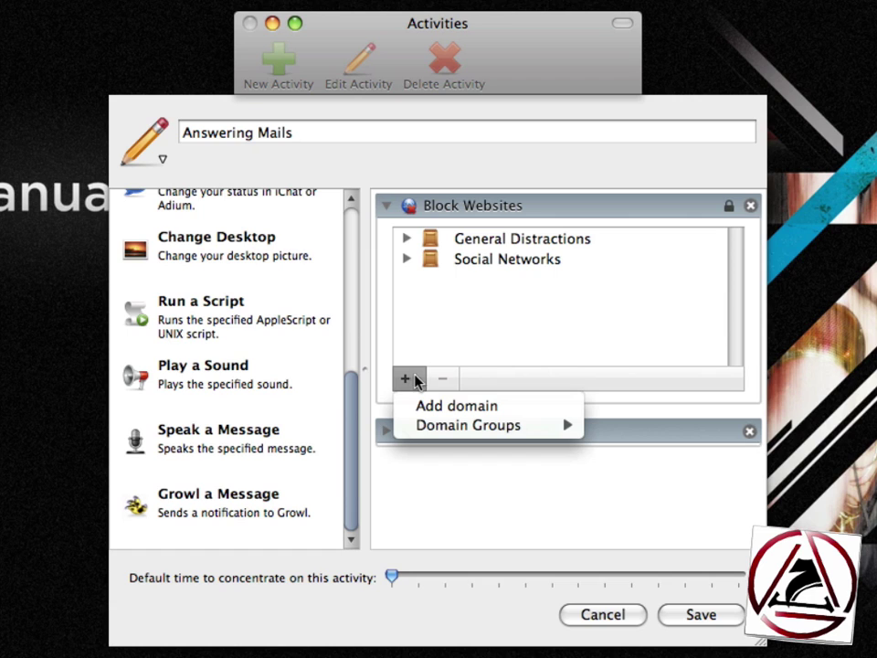
mouse_move(413, 430)
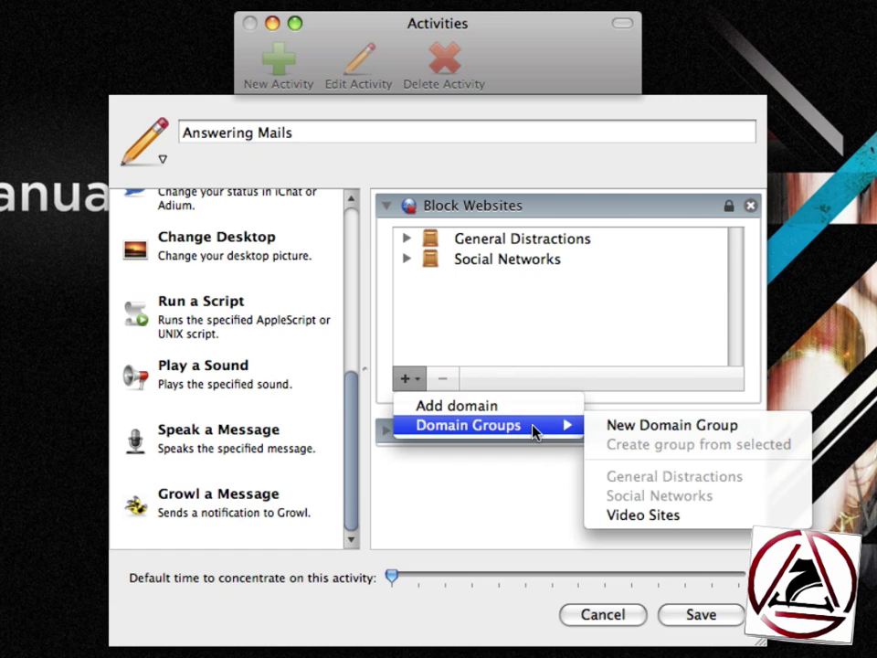
click(631, 515)
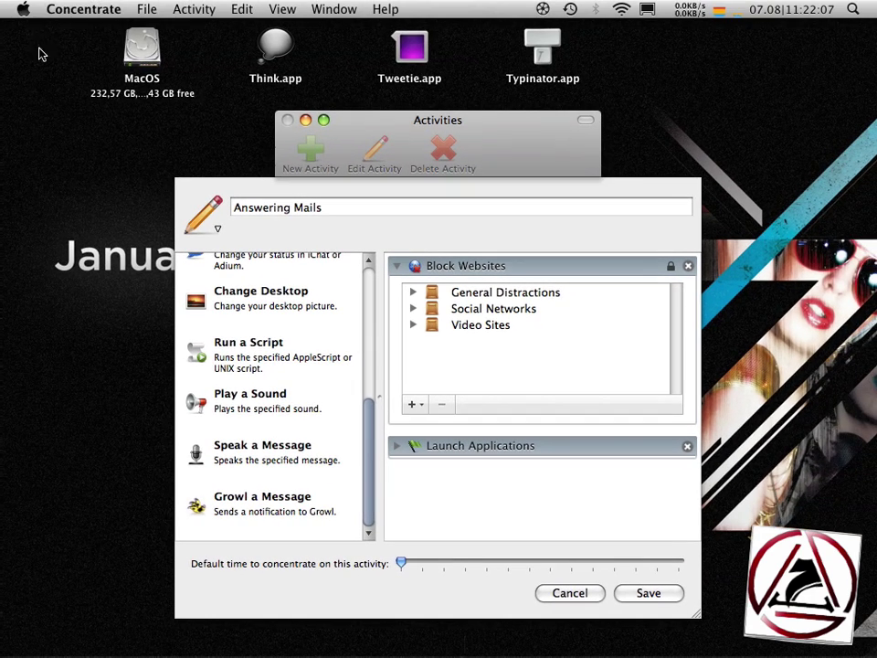
- Open the group preferences and examine the domains in the General Distractions and Social Networks groups
click(41, 11)
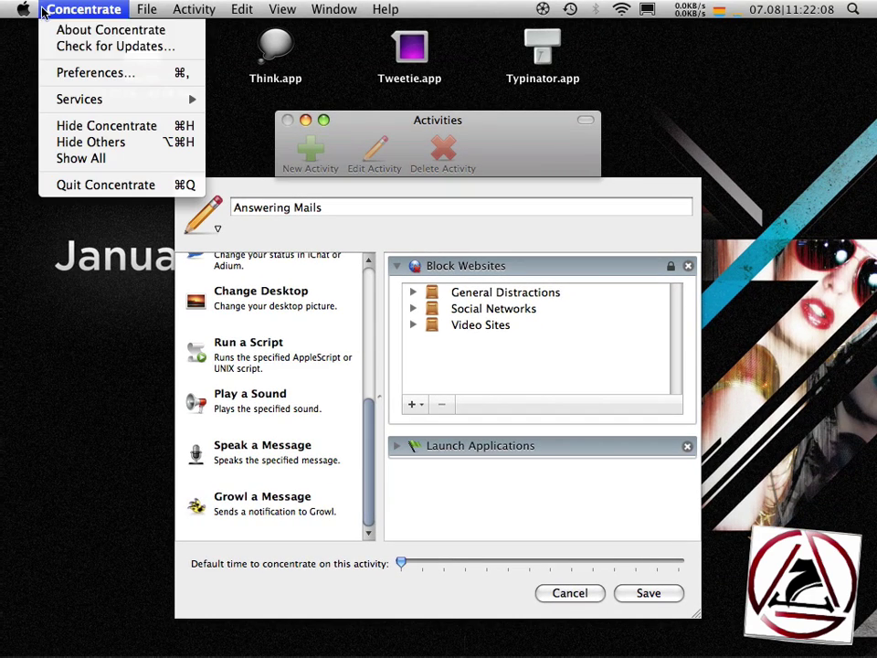
click(52, 73)
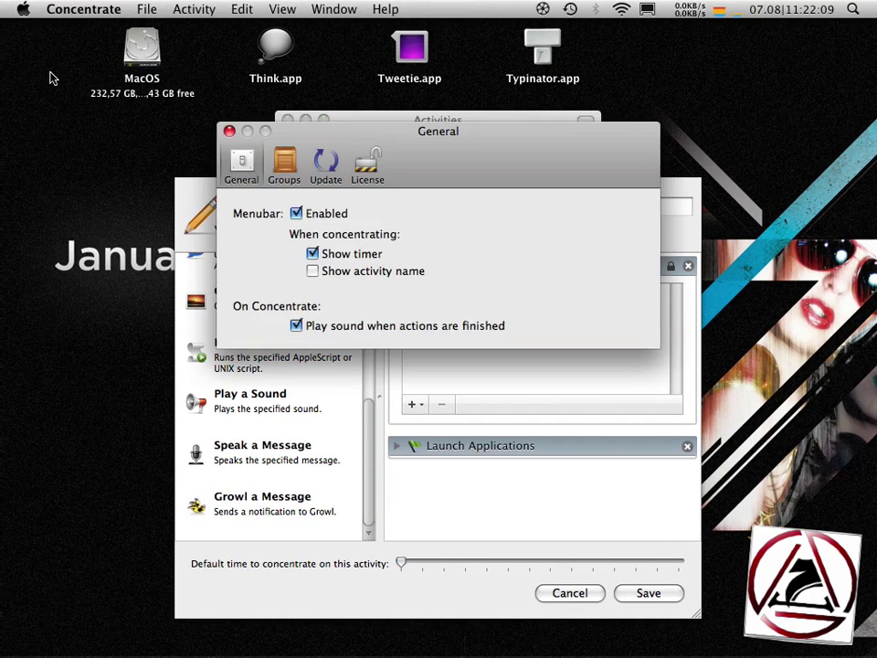
click(283, 166)
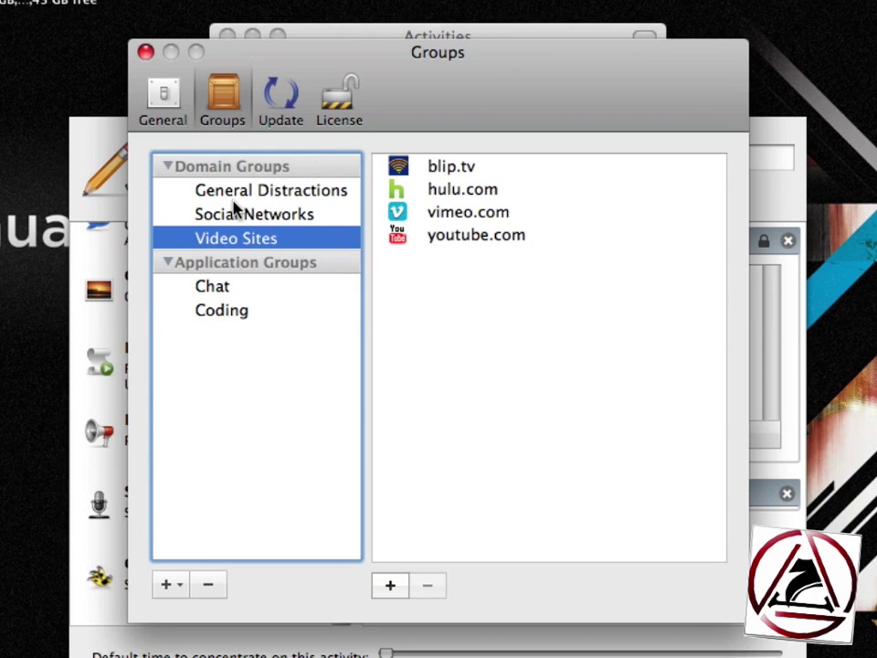
click(268, 193)
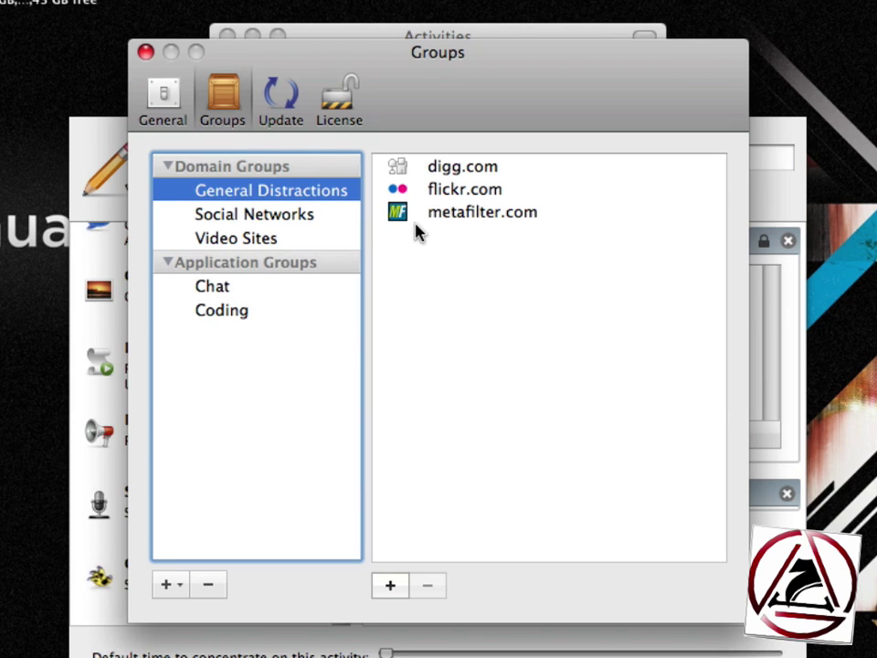
click(294, 217)
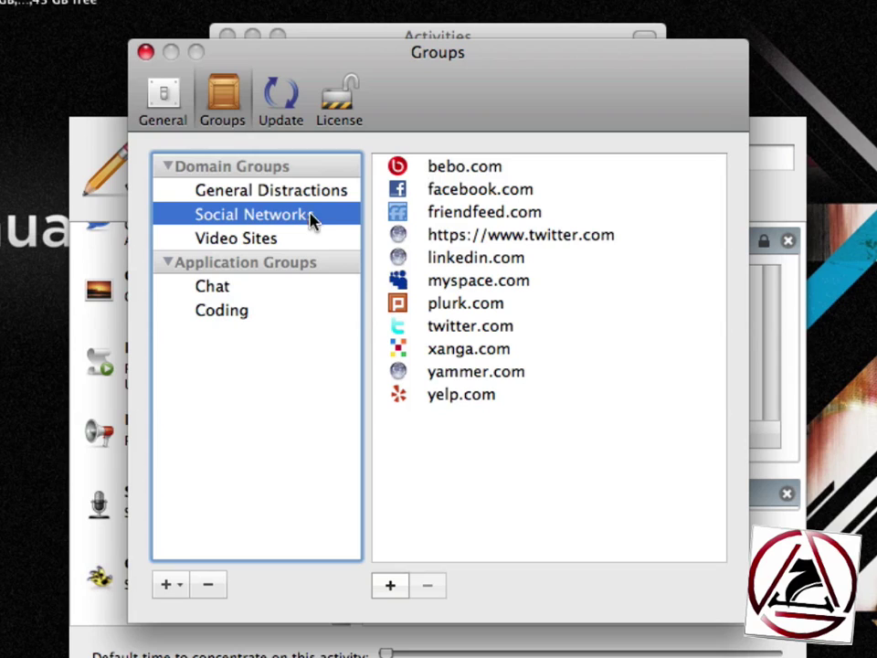
click(449, 327)
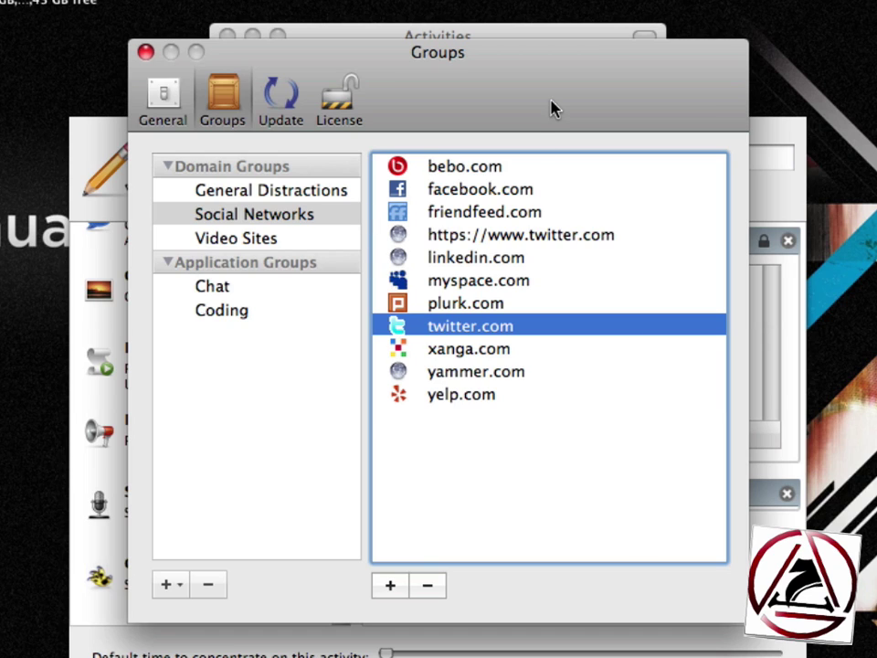
- Examine the applications in the Chat and Coding groups and close the preferences
click(219, 289)
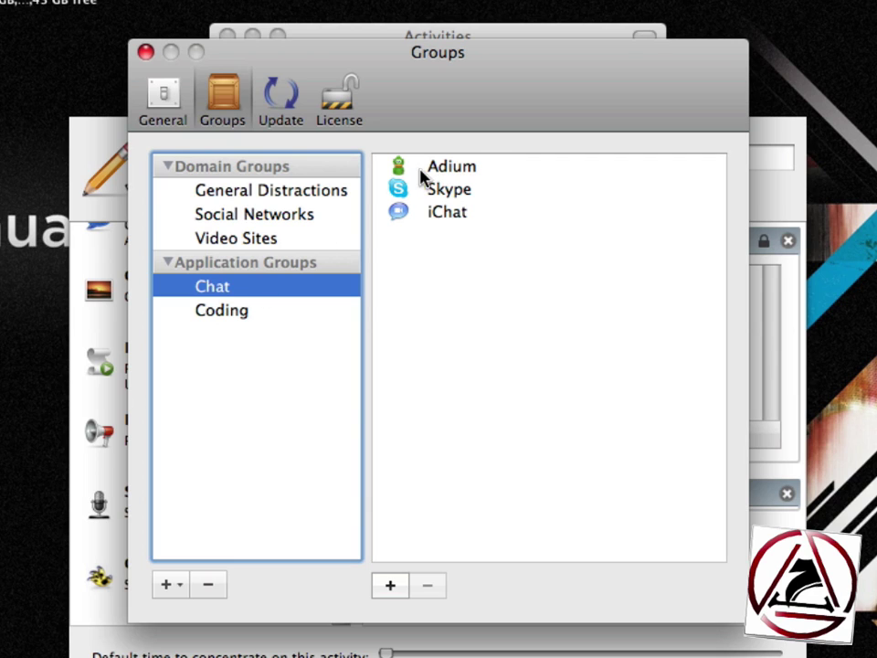
click(474, 169)
click(452, 209)
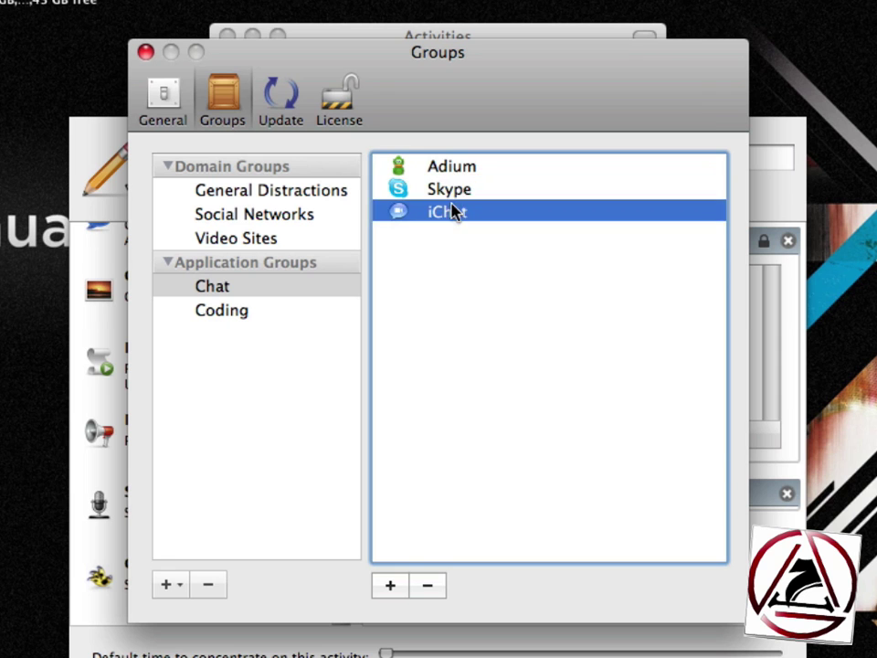
click(466, 318)
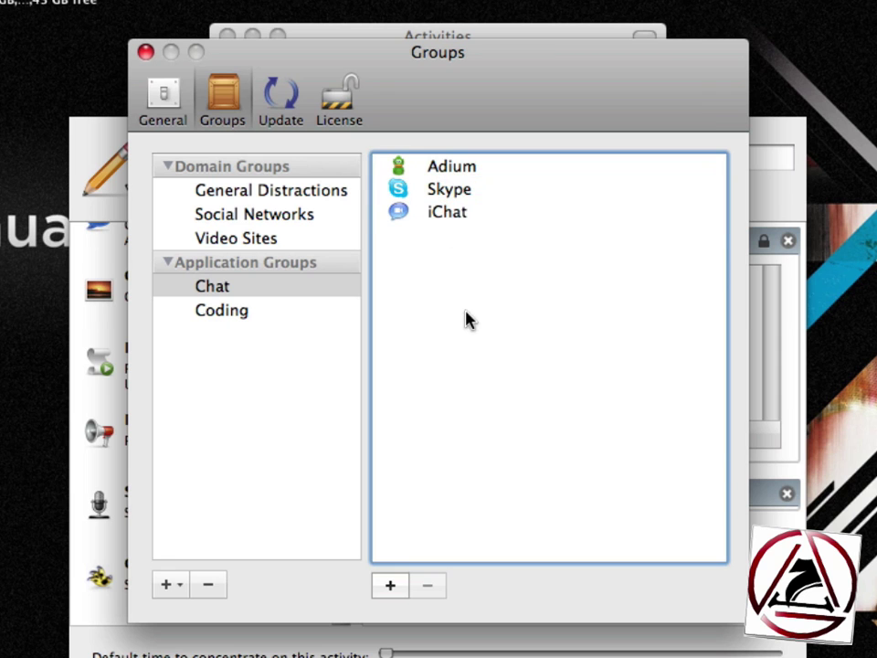
click(228, 318)
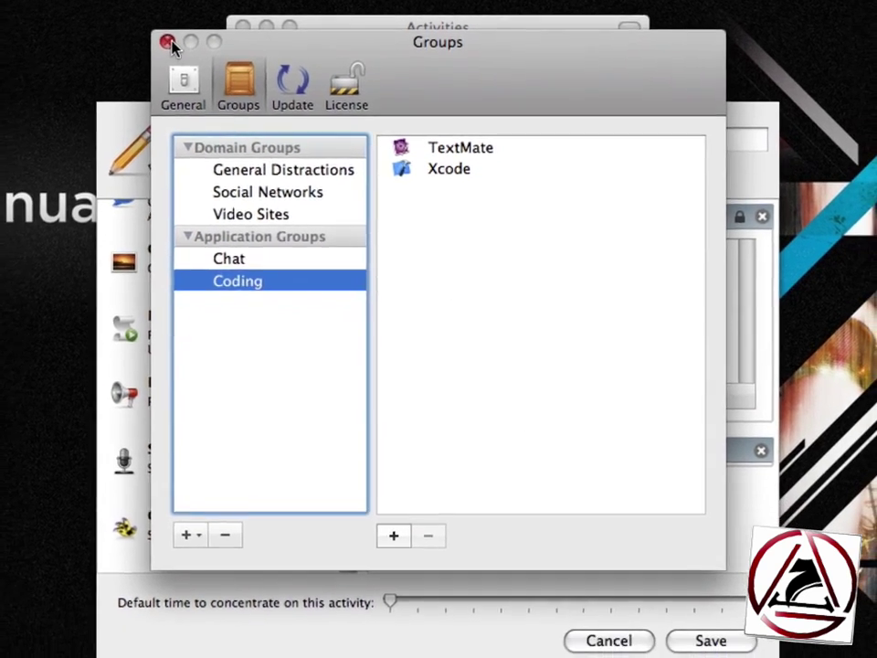
click(148, 50)
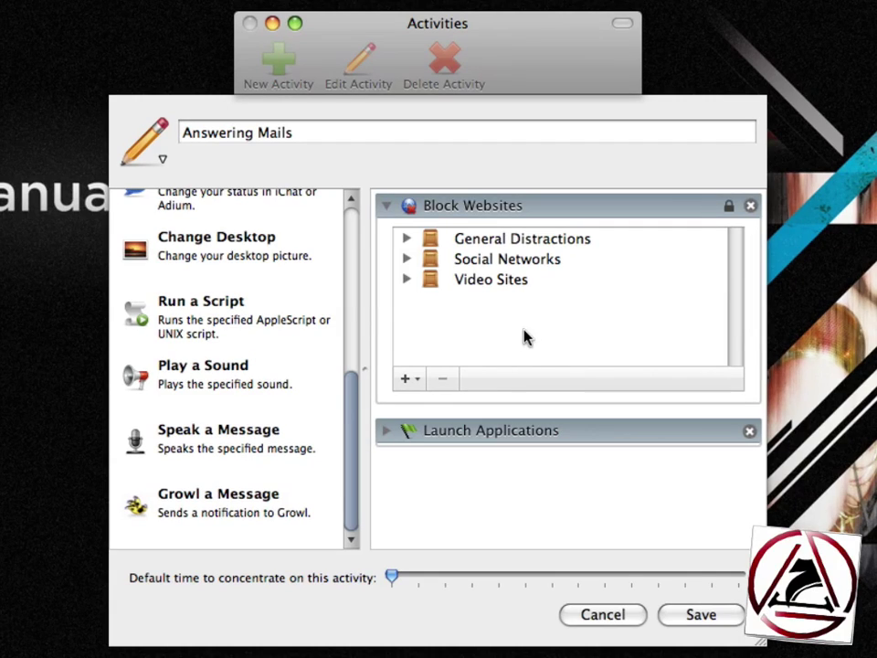
- Expand the Launch Applications action and view the application groups that can be added
click(391, 430)
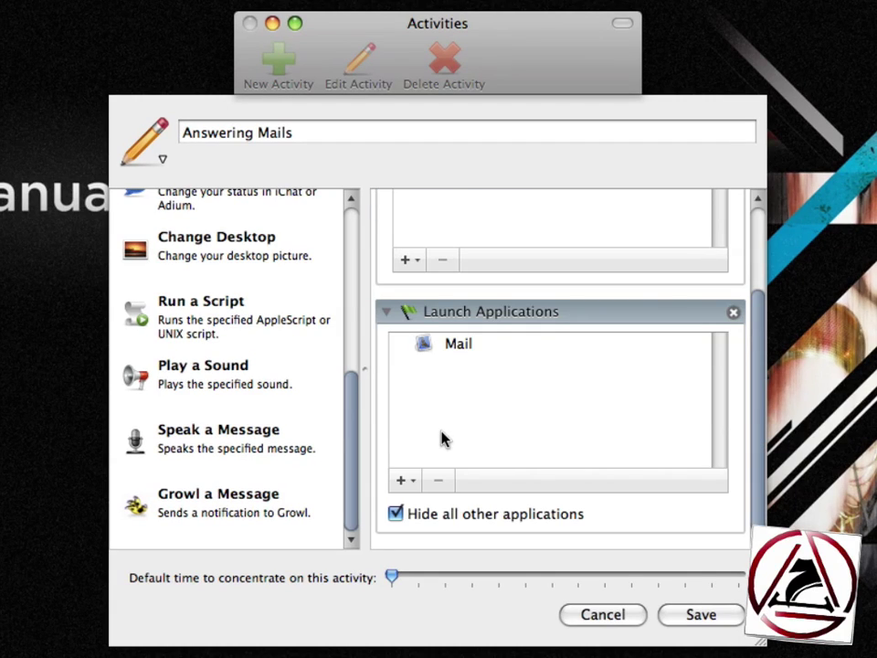
click(405, 481)
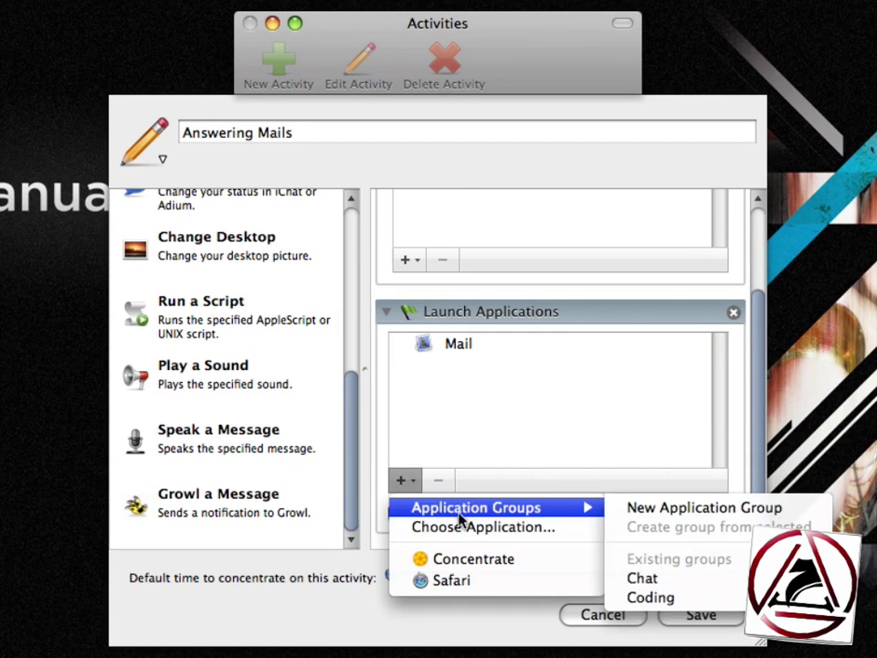
mouse_move(461, 513)
click(639, 598)
scroll(529, 415, up, 5)
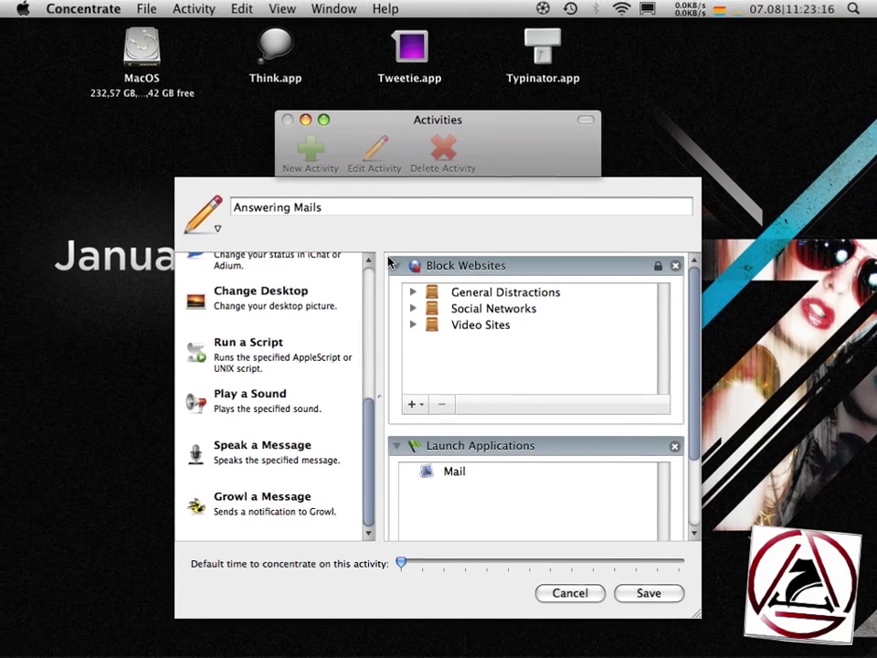
- Collapse Block Websites and add Think.app and Typinator.app from the desktop to the Launch Applications list
click(399, 265)
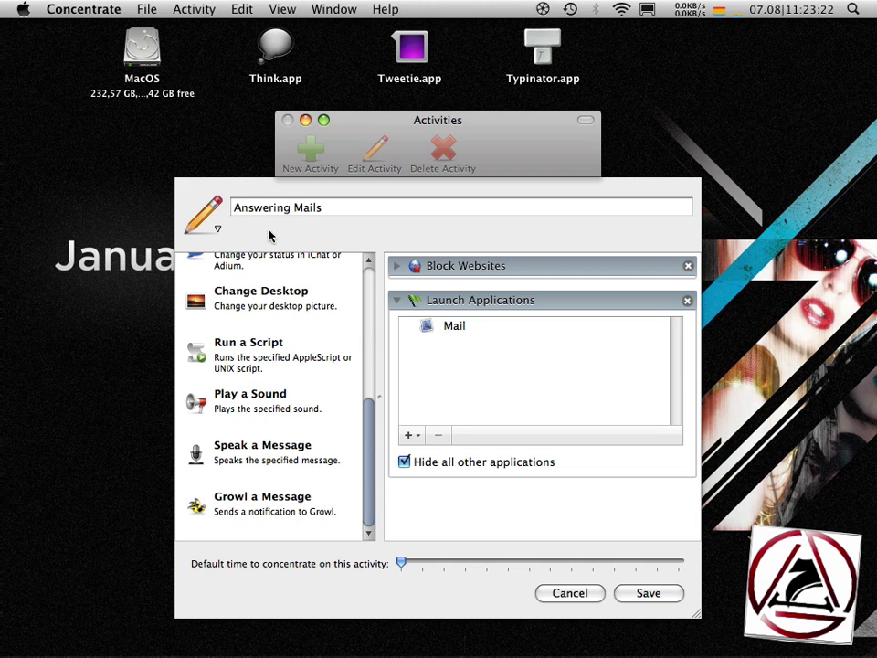
click(265, 50)
super+click(539, 47)
drag(539, 48, 512, 367)
click(438, 365)
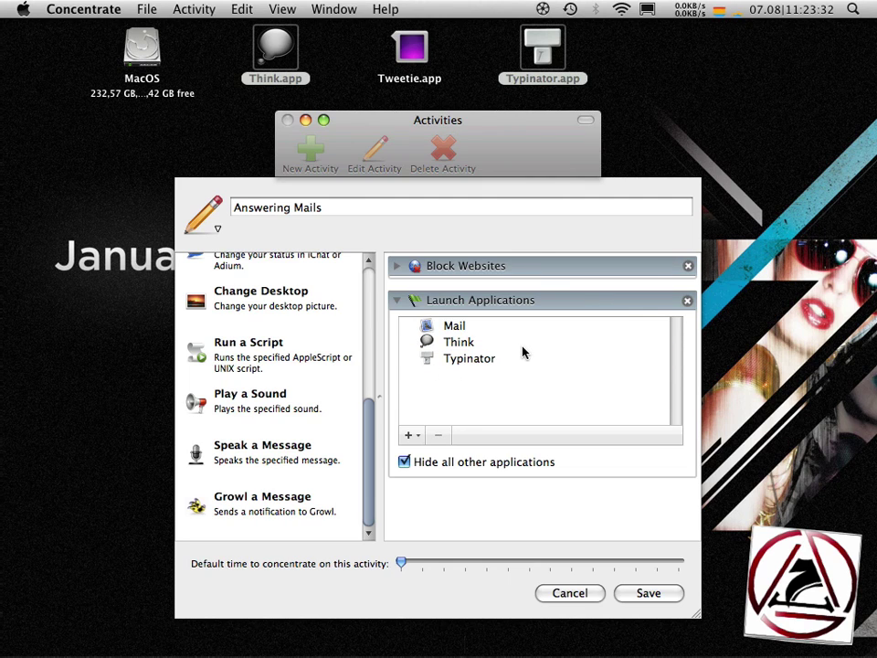
- Save the Answering Mails activity and start concentrating on it
click(631, 590)
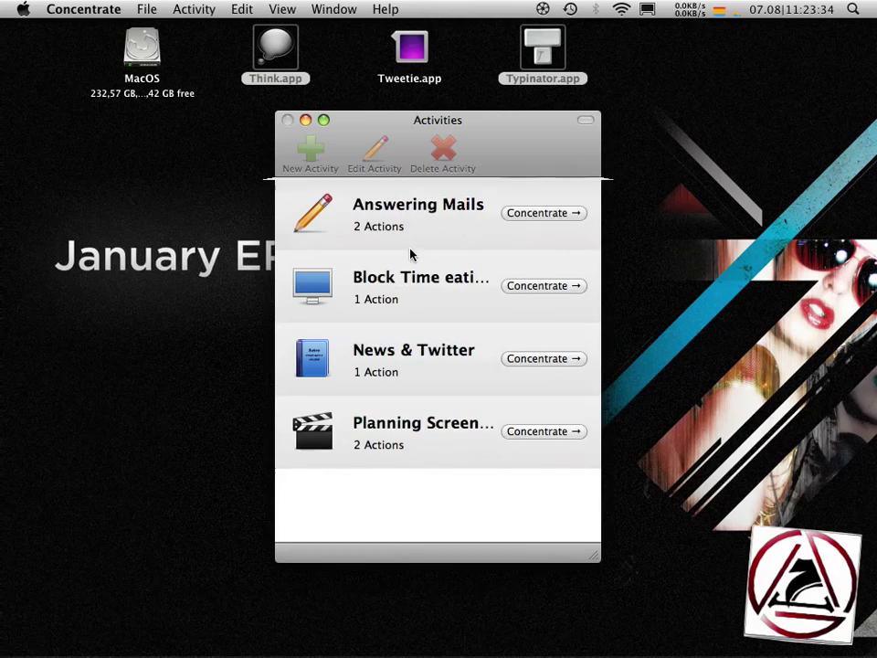
click(541, 214)
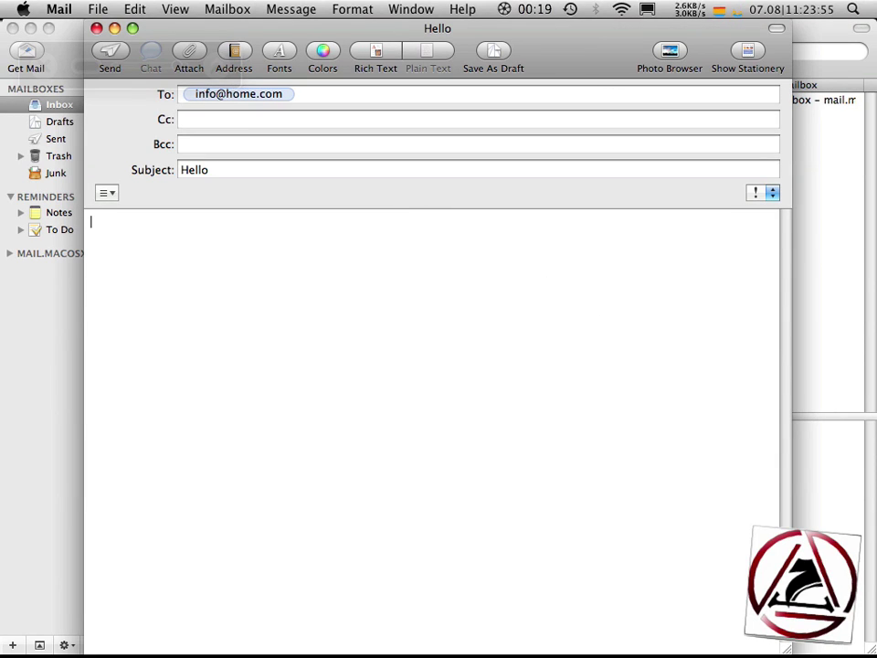
- Write the mail body "Hello, Just a little message. Thanks in advance,", sign it with the sender's first name and send it
text(Hello,  )
text(Just a)
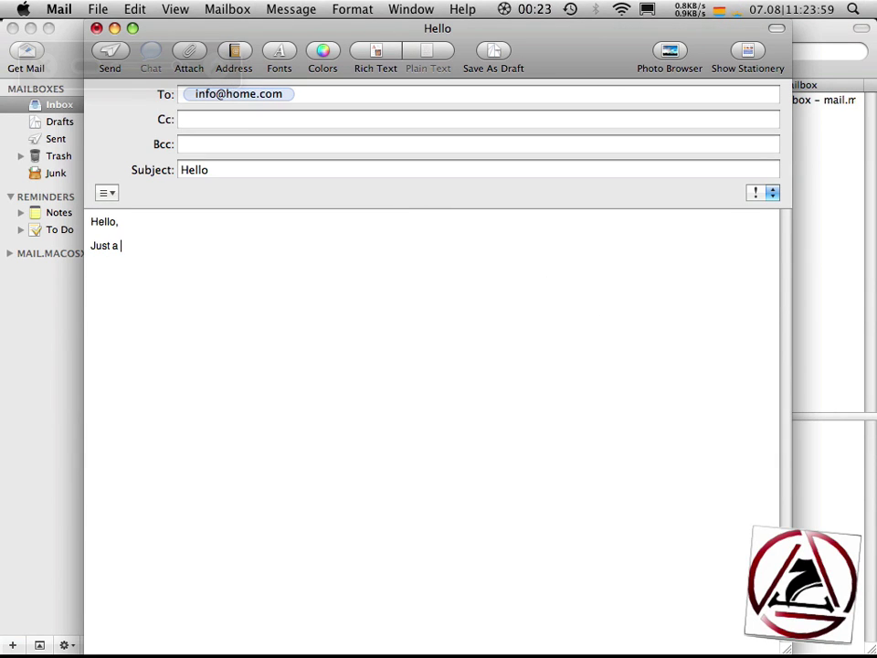
text( little mes)
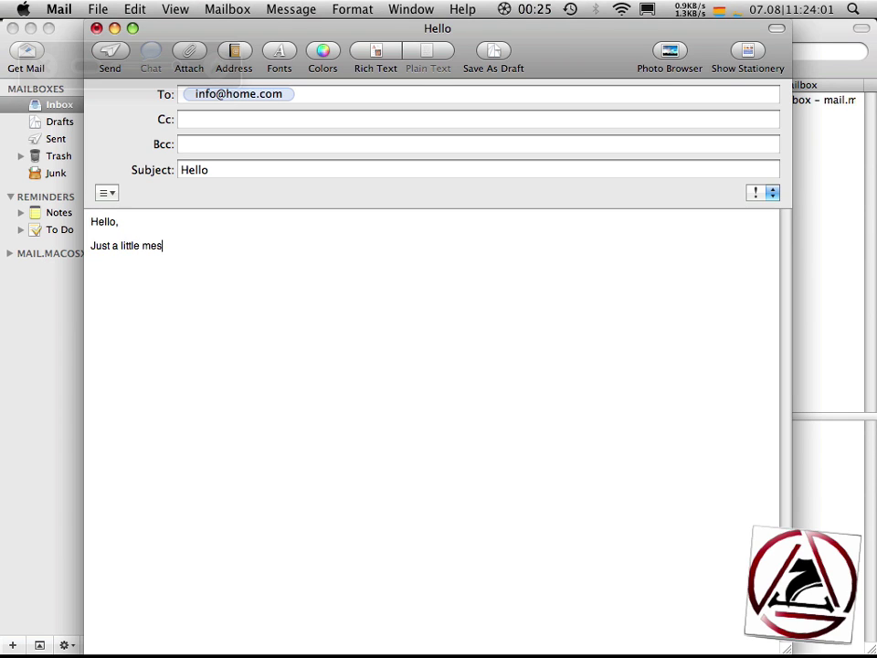
text(sage.)
key(Return)
text(Thanks in advance,)
key(Return)
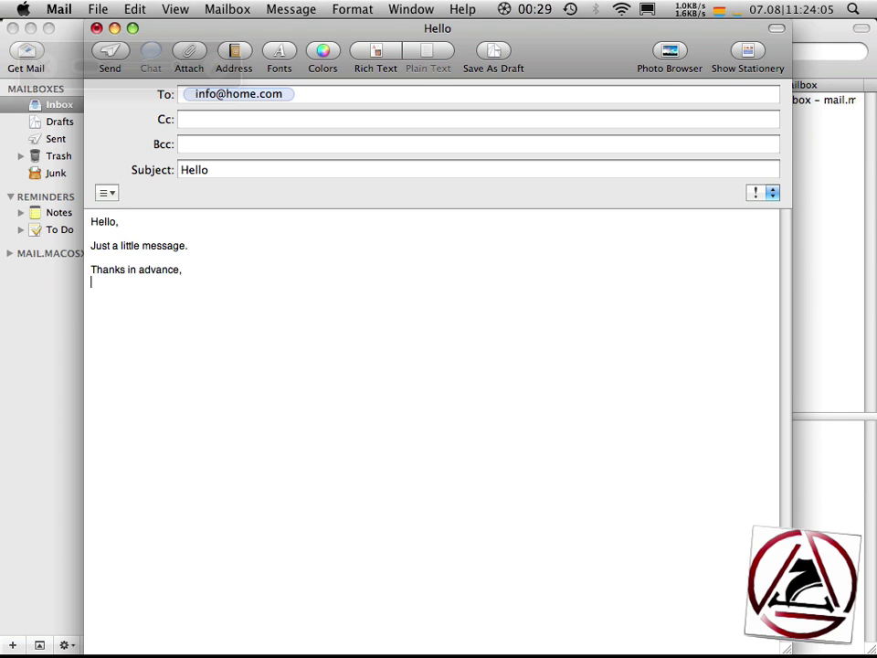
text(ance, Andreas)
key(super+shift+d)
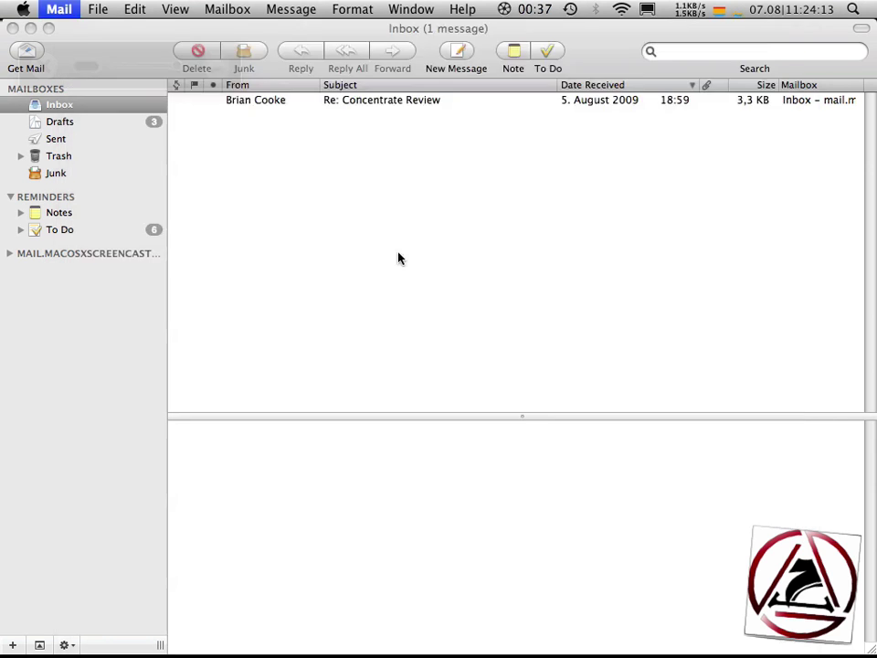
- Quit Mail and Think, switch to Concentrate and end the Answering Mails activity
key(F11)
key(super+Tab)
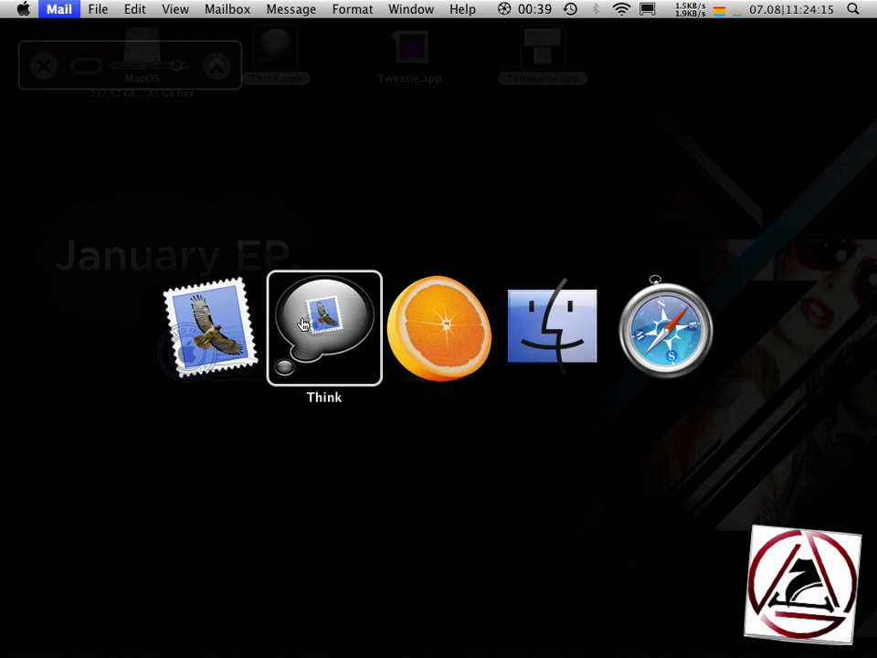
key(super+q)
click(358, 333)
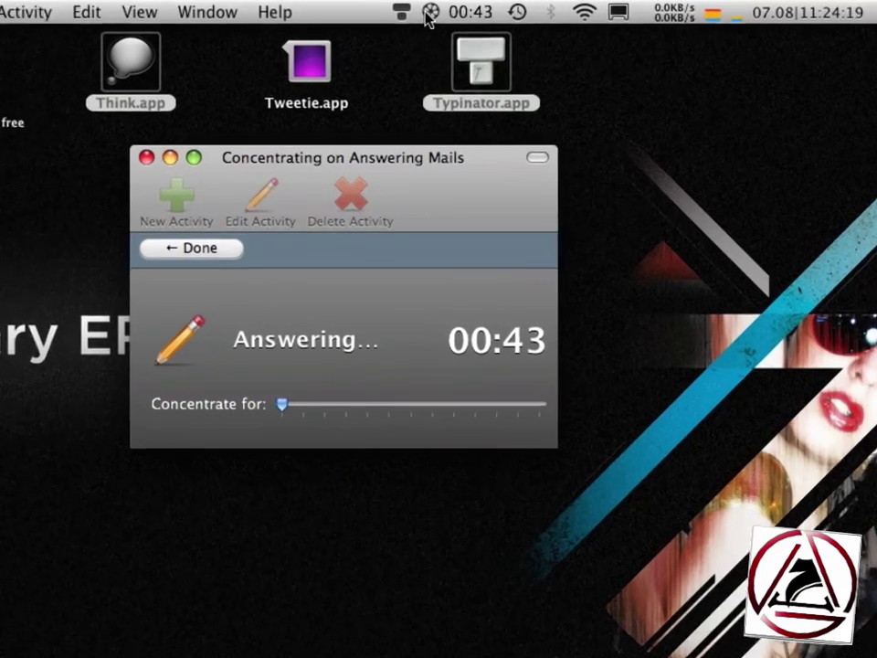
click(427, 15)
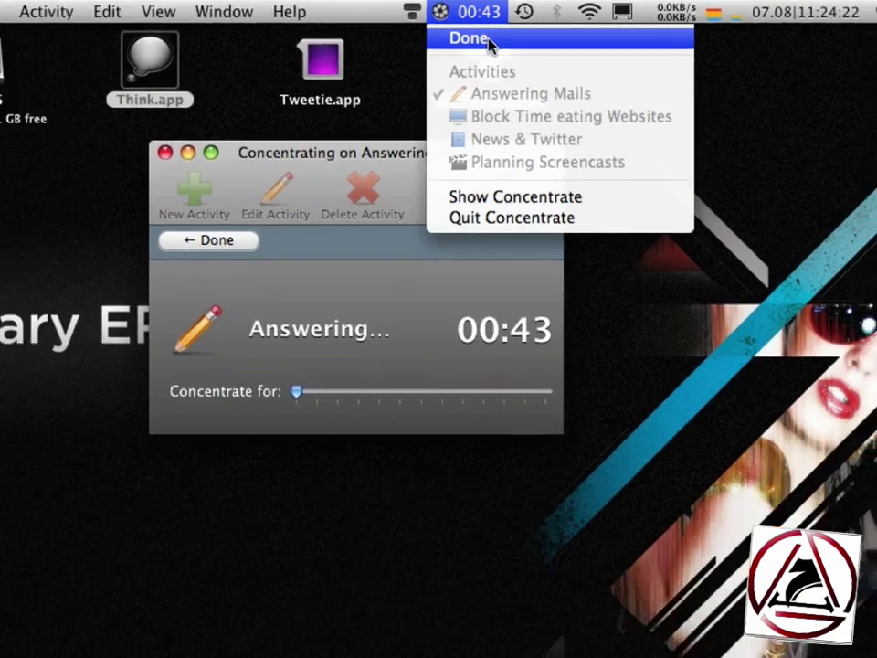
click(442, 51)
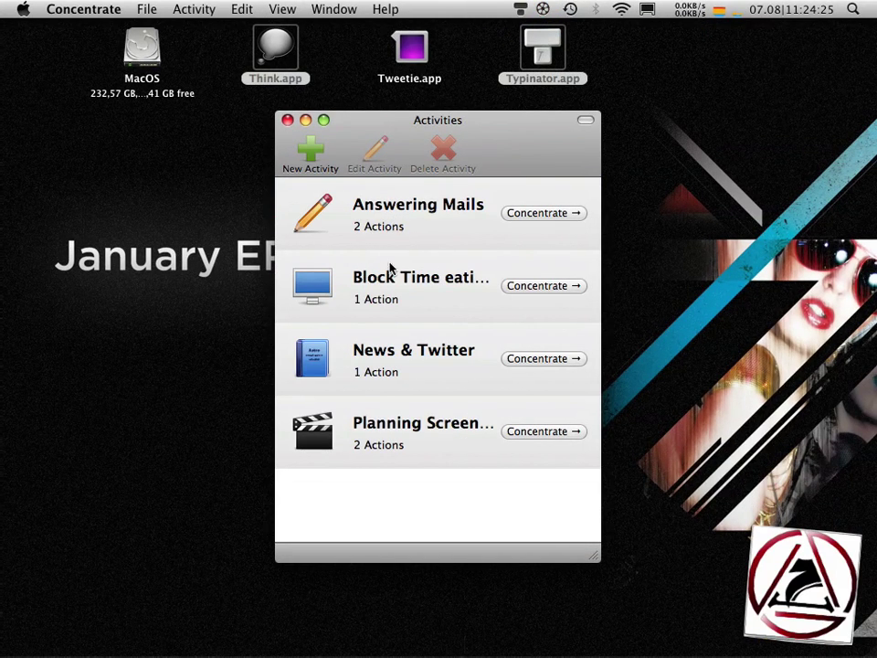
- Check the website groups blocked by the Block Time eating Websites activity, save it and start concentrating on it
double_click(407, 312)
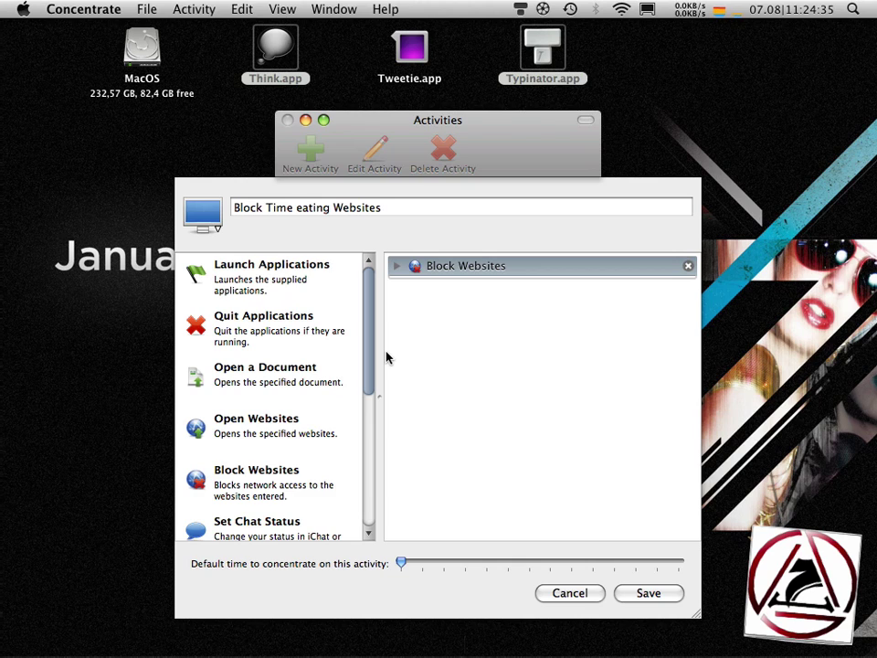
click(407, 269)
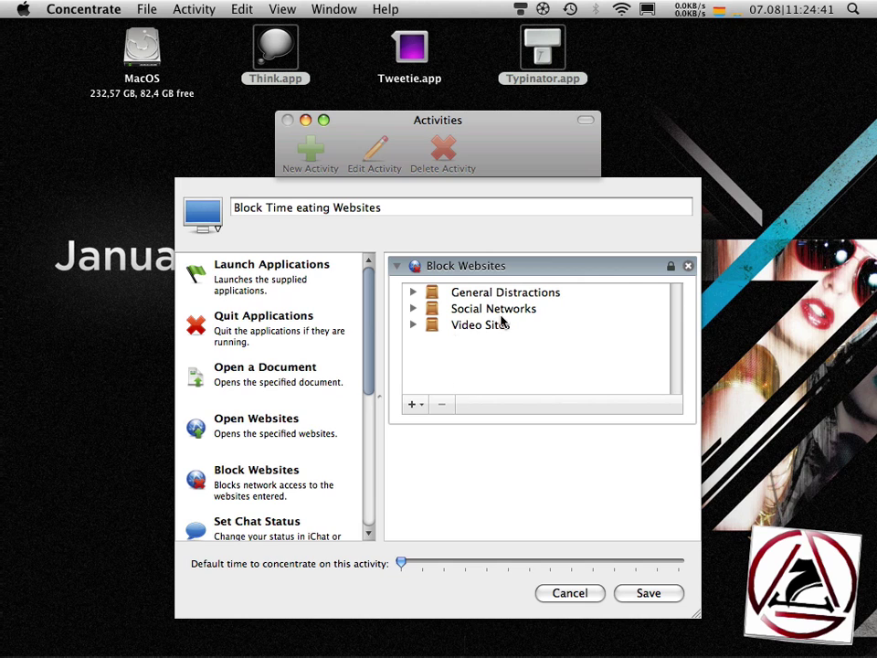
click(640, 595)
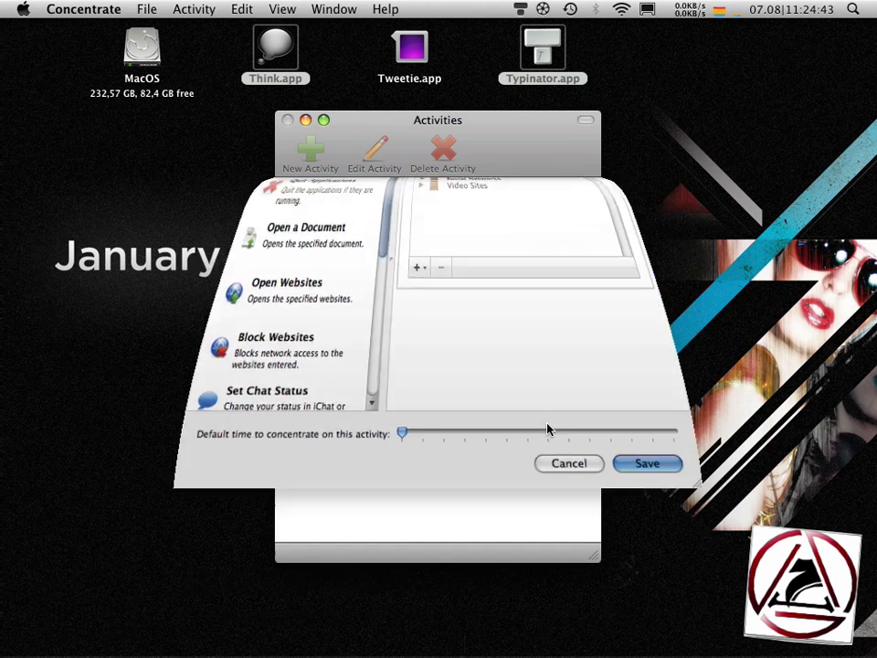
click(514, 285)
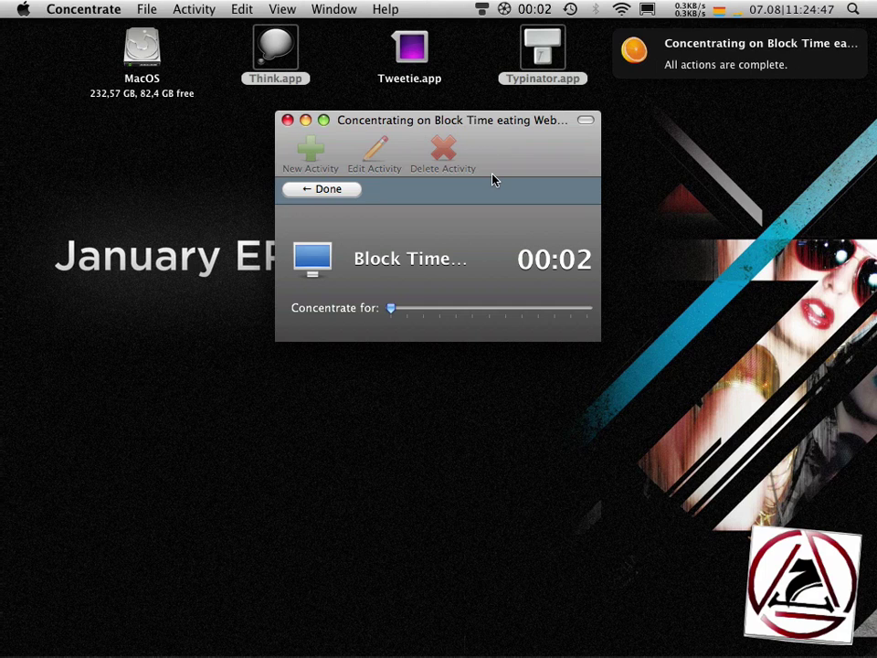
- Switch to Safari, reload the Facebook and Twitter pages to test the website blocking, and hide Safari
key(super+Tab)
key(super+Tab)
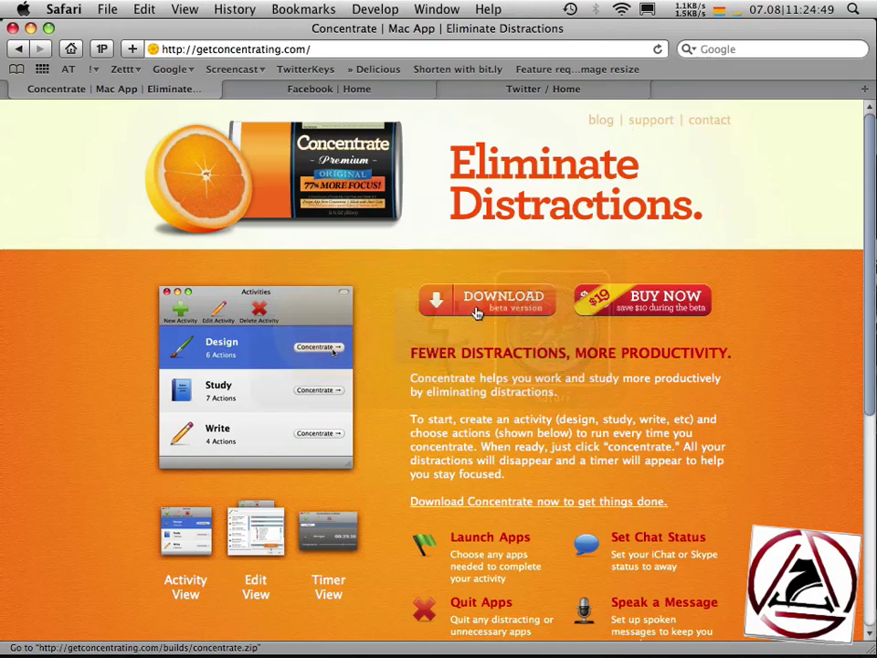
click(300, 88)
key(super+r)
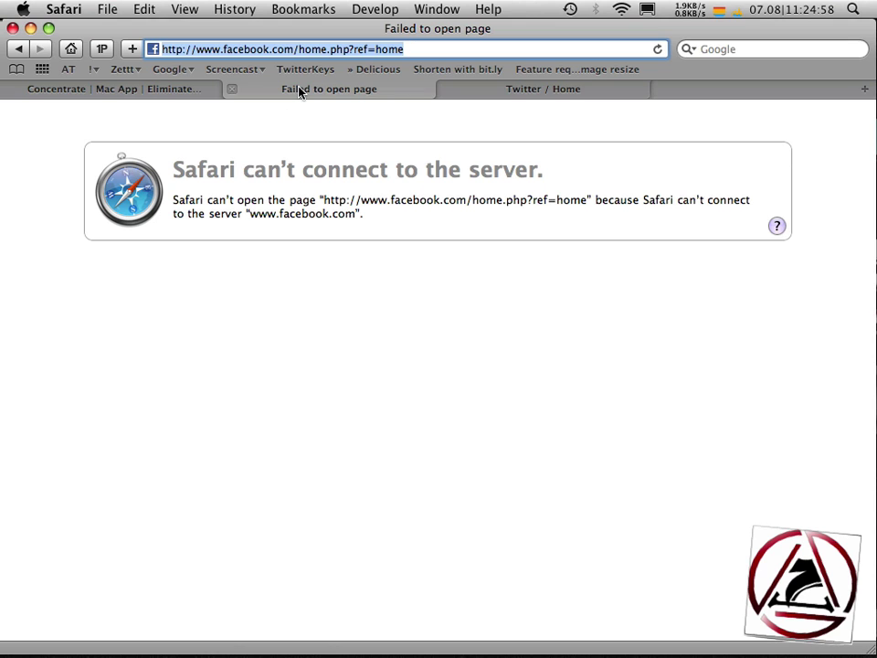
drag(287, 199, 491, 173)
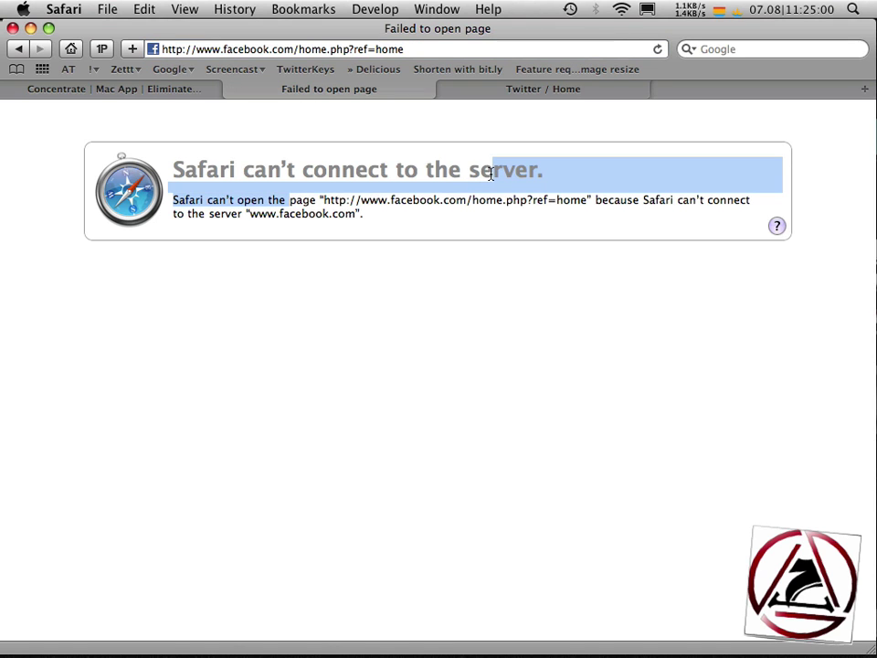
click(558, 89)
key(super+r)
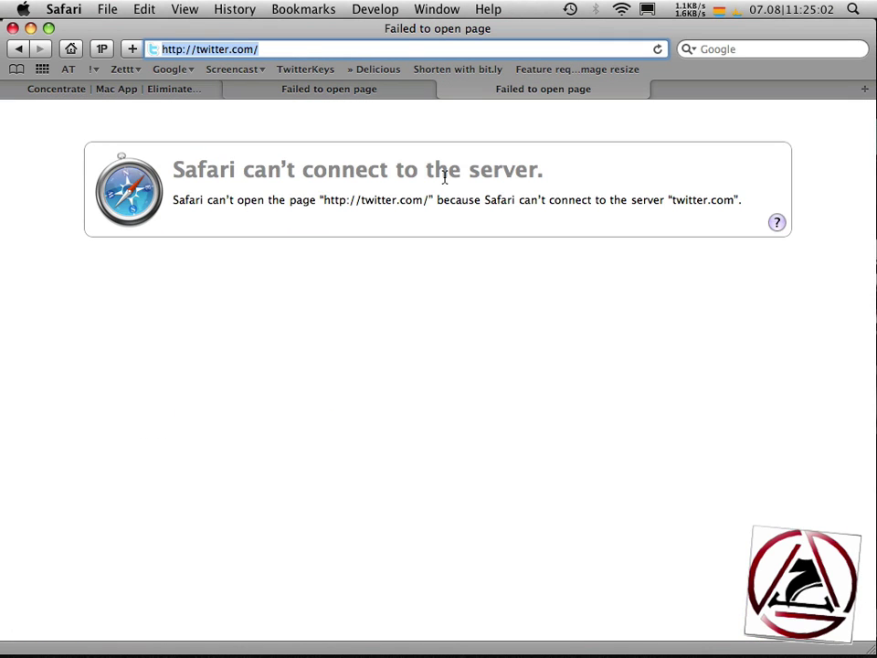
key(super+h)
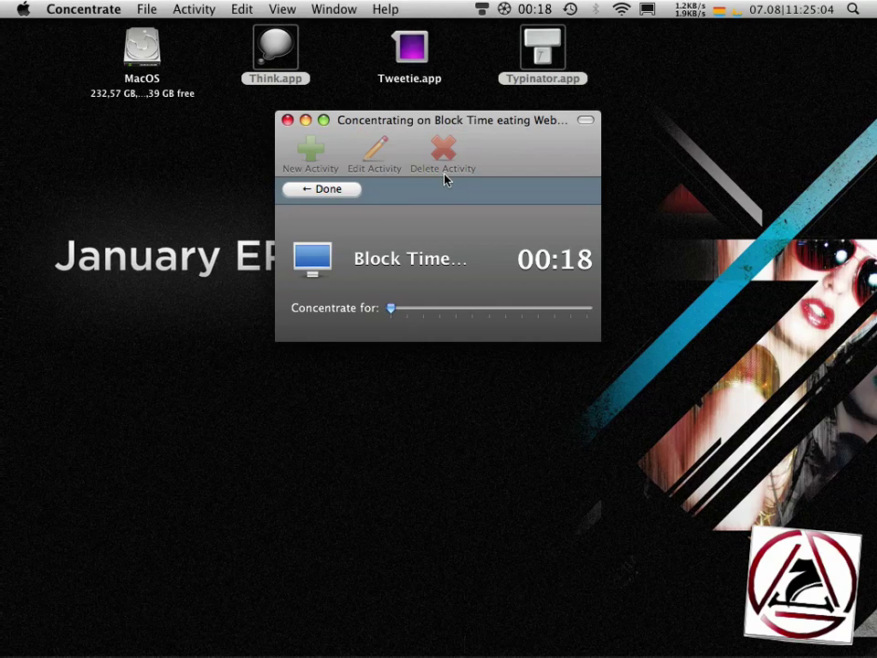
- Launch Tweetie from the desktop, check whether another account's mentions load, and quit it
double_click(410, 53)
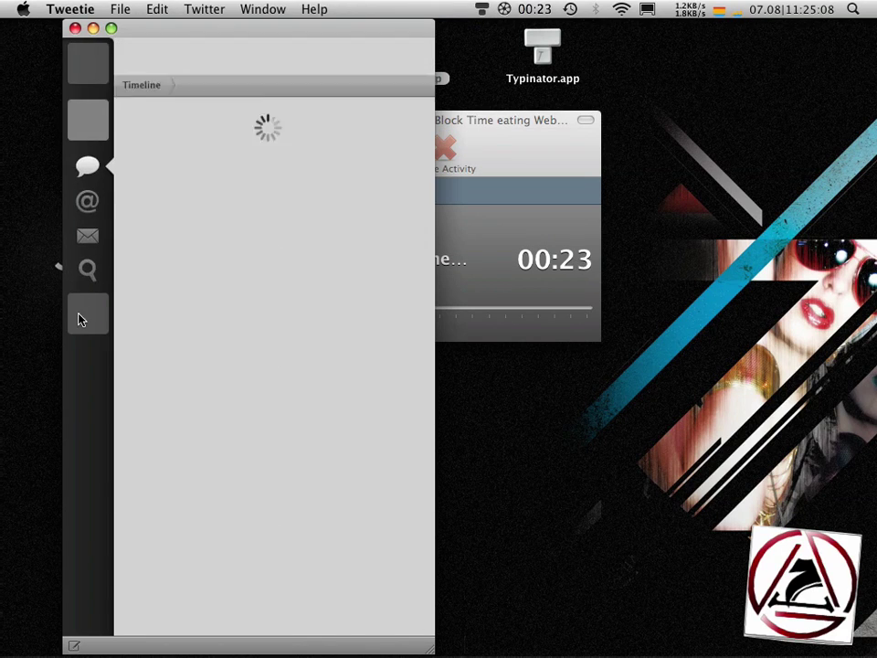
click(90, 263)
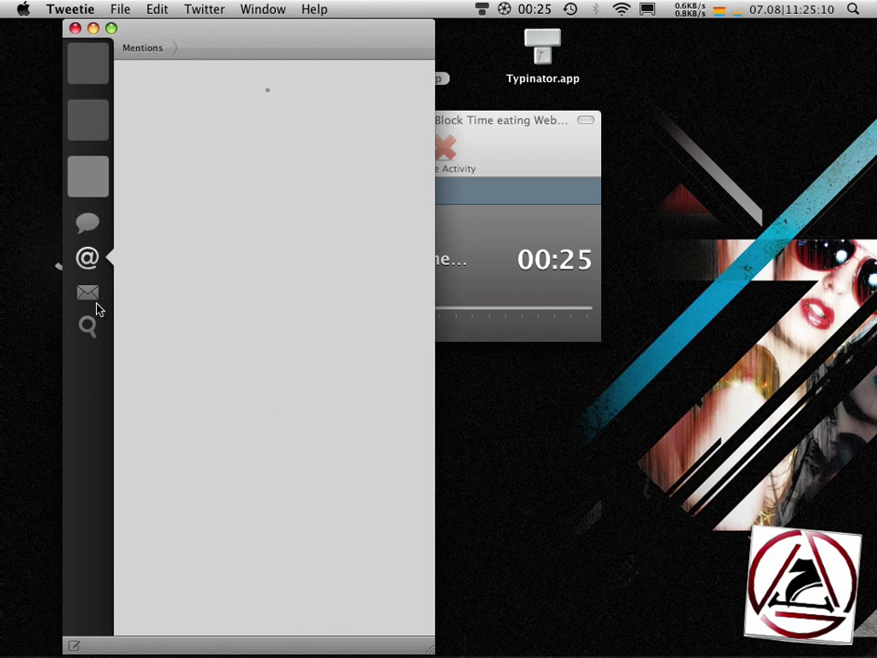
key(super+q)
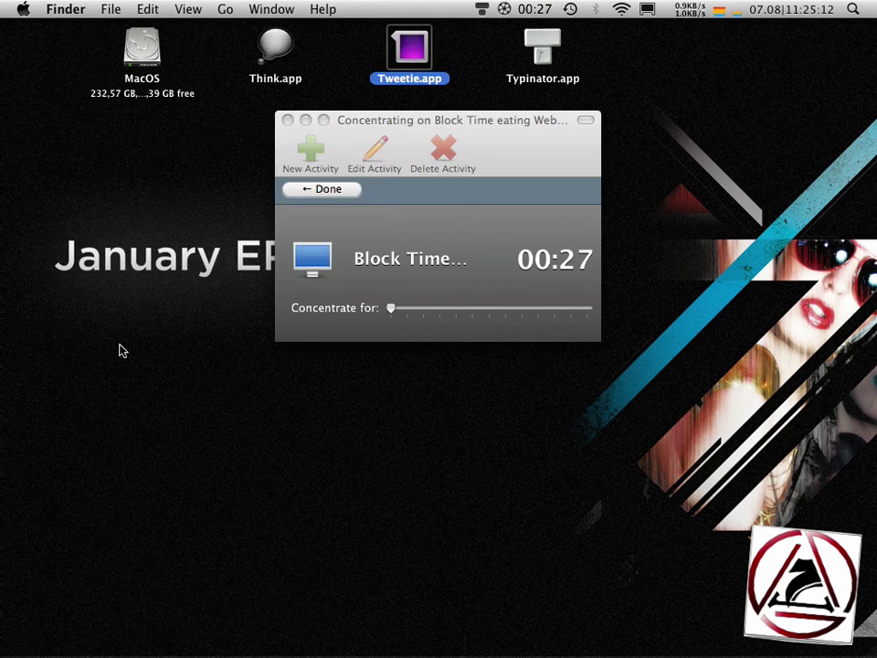
- End the Block Time eating Websites activity and reload twitter.com in Safari to test access, hiding Safari when done
click(512, 7)
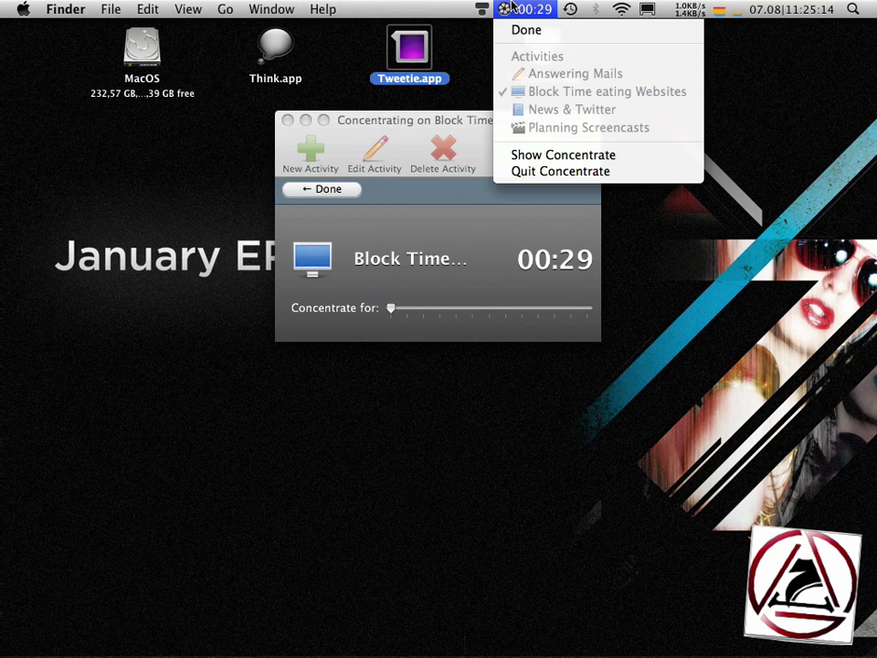
click(563, 32)
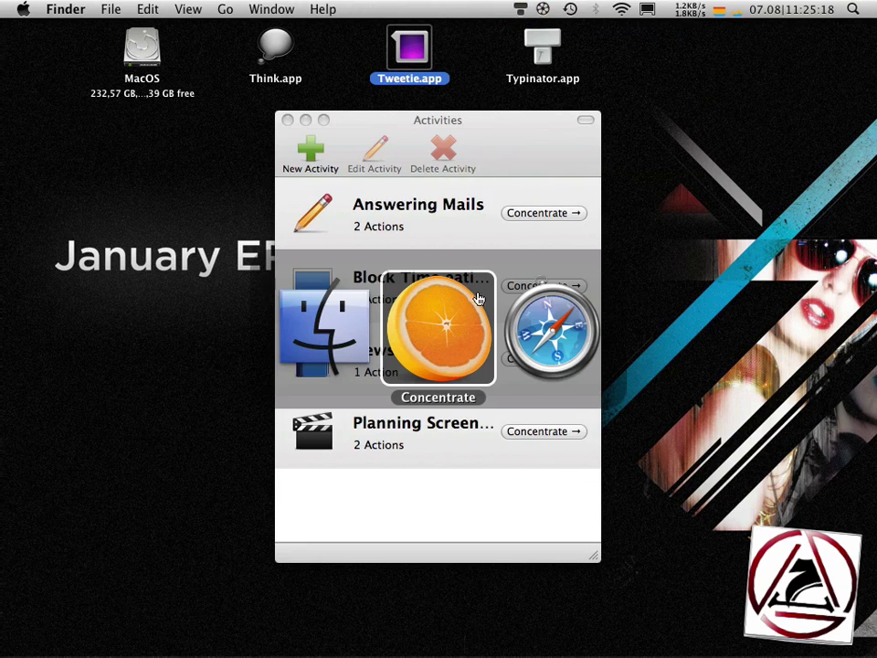
click(504, 314)
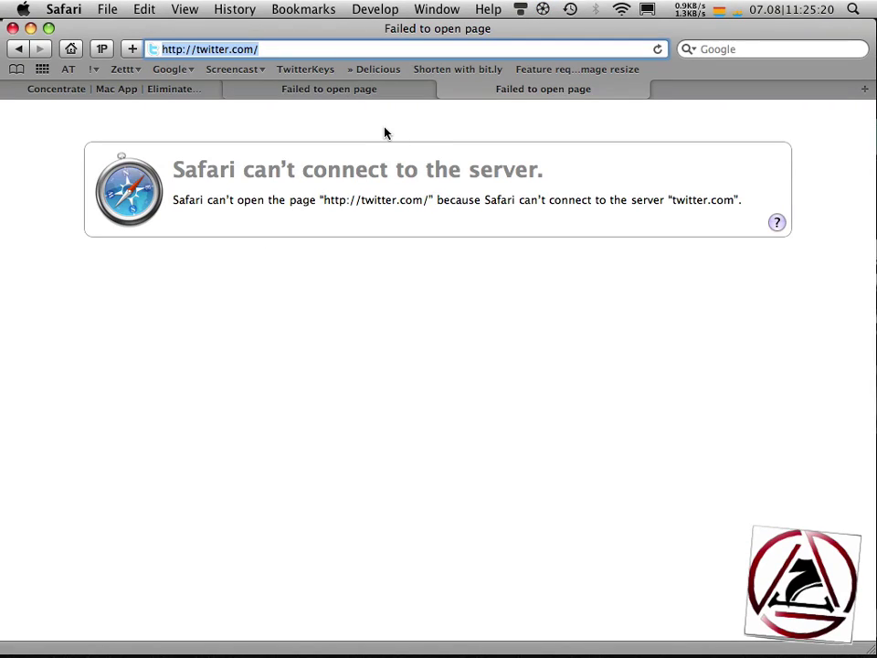
key(Return)
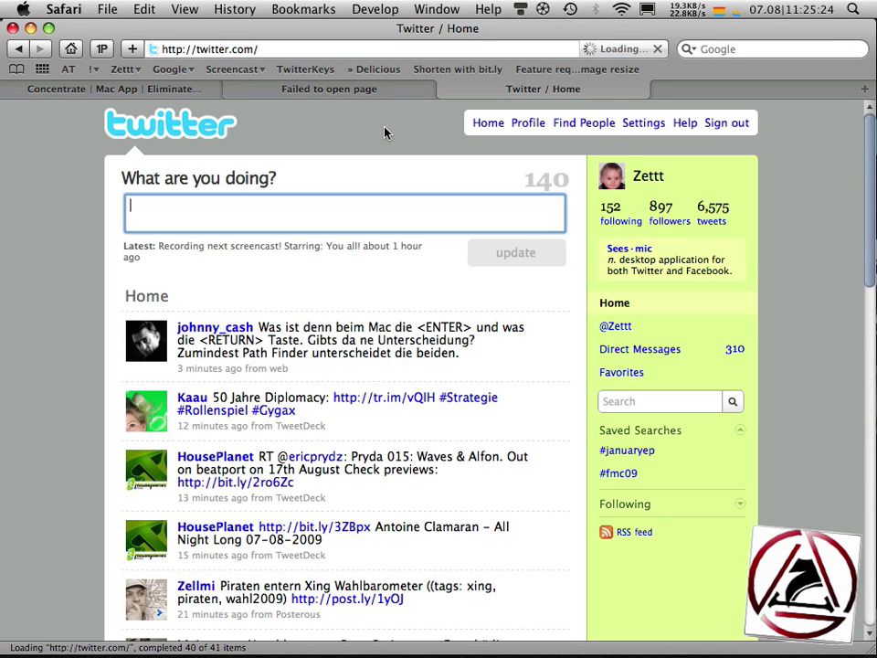
key(super+h)
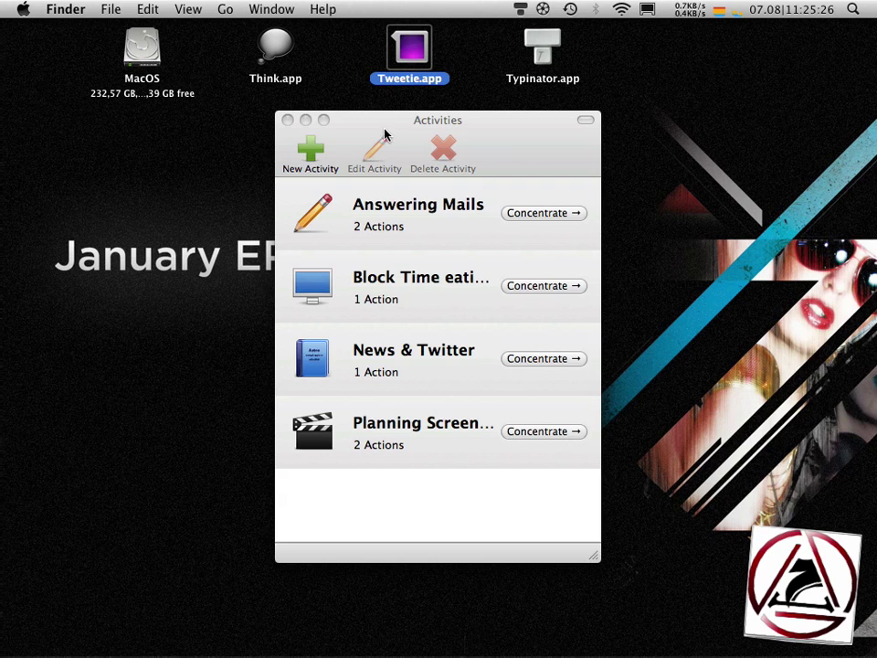
- Open the News & Twitter activity for editing and expand its Launch Applications action
click(389, 494)
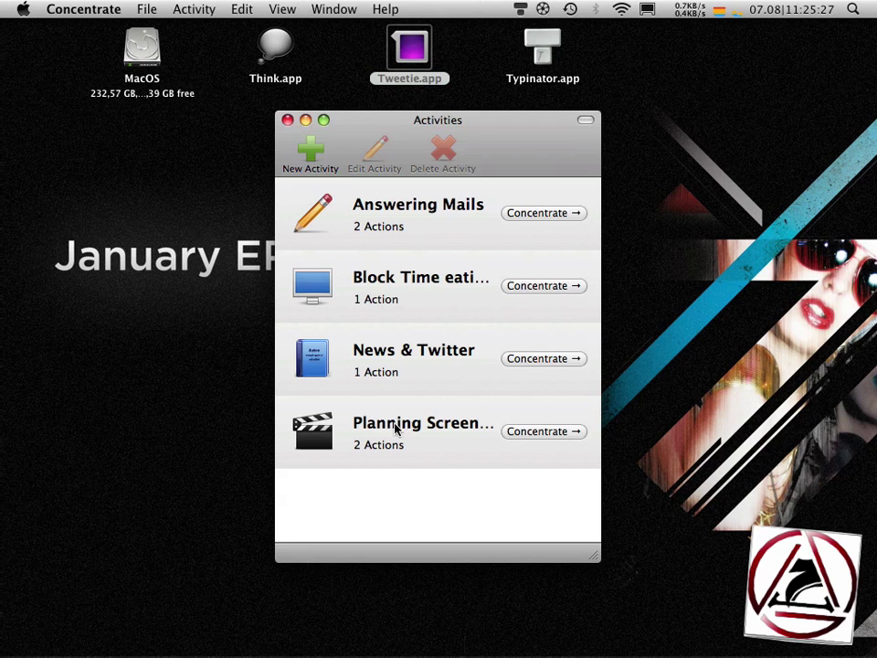
click(409, 370)
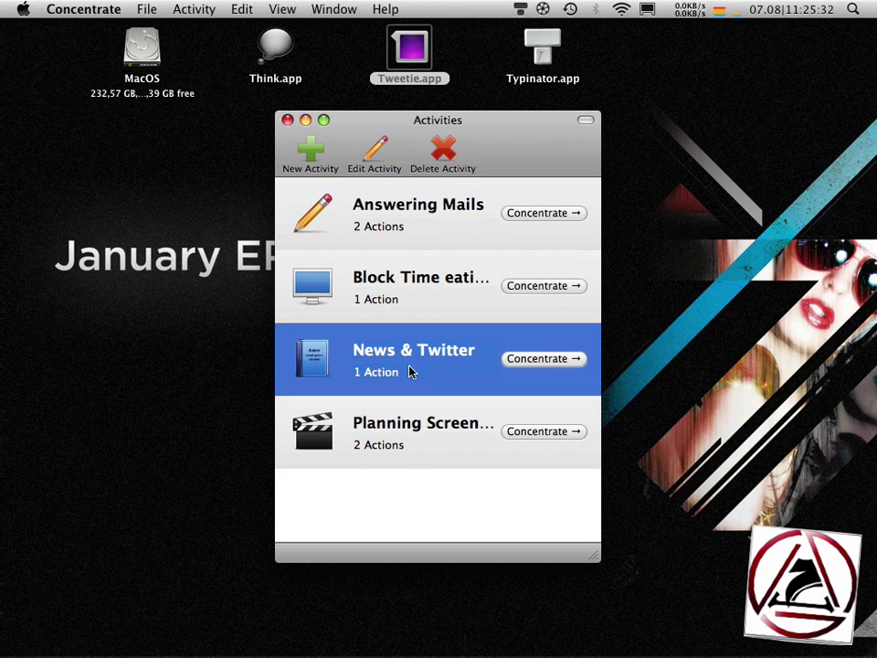
double_click(409, 370)
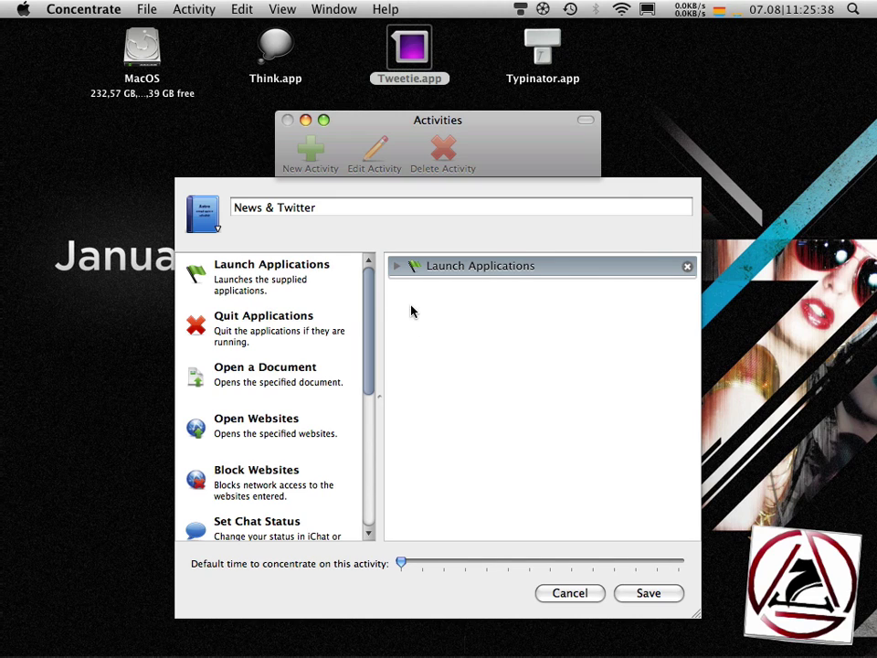
click(397, 266)
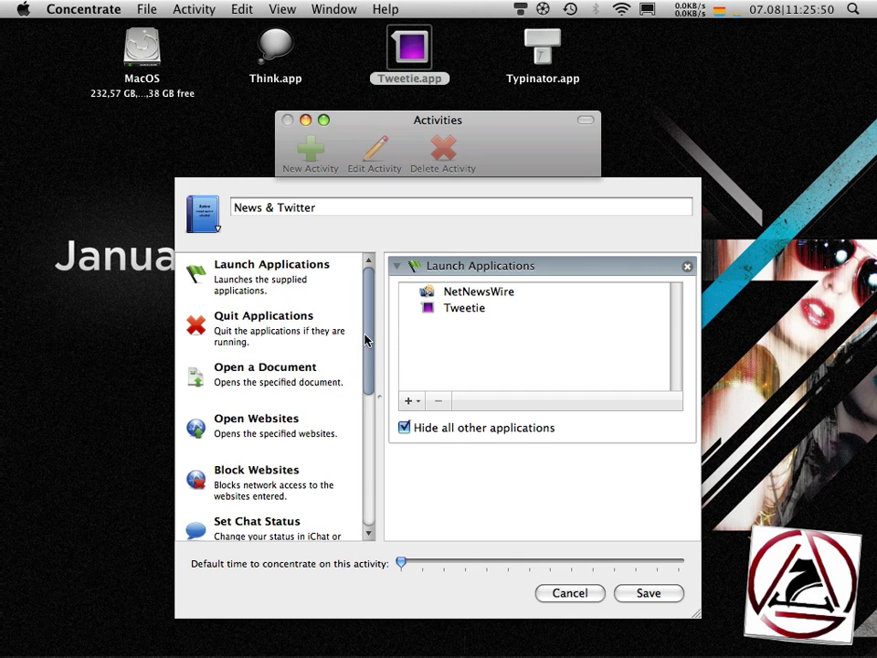
- Add a Growl a Message action to the News & Twitter activity and set its title to "Have fun"
drag(364, 340, 360, 495)
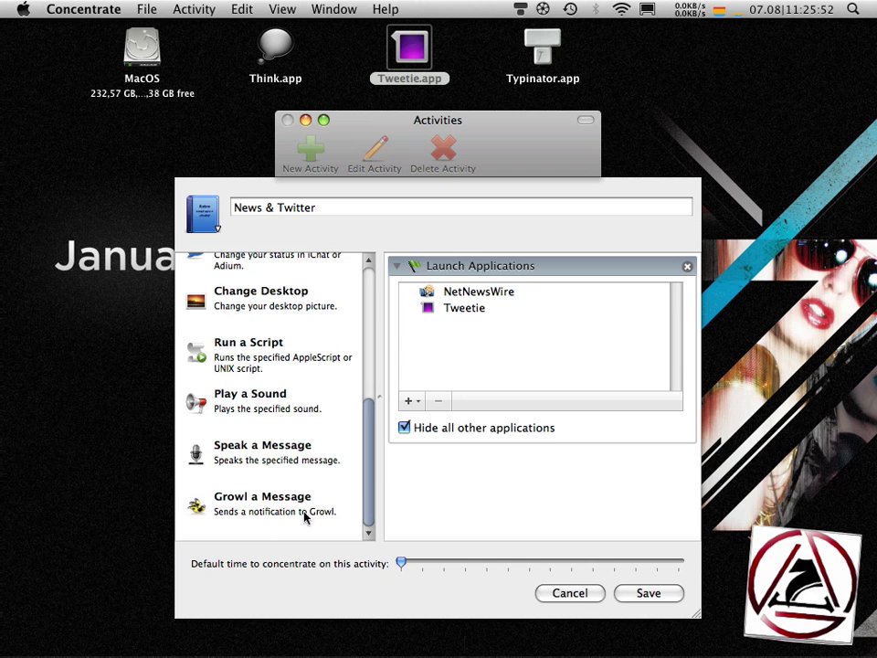
drag(261, 511, 434, 498)
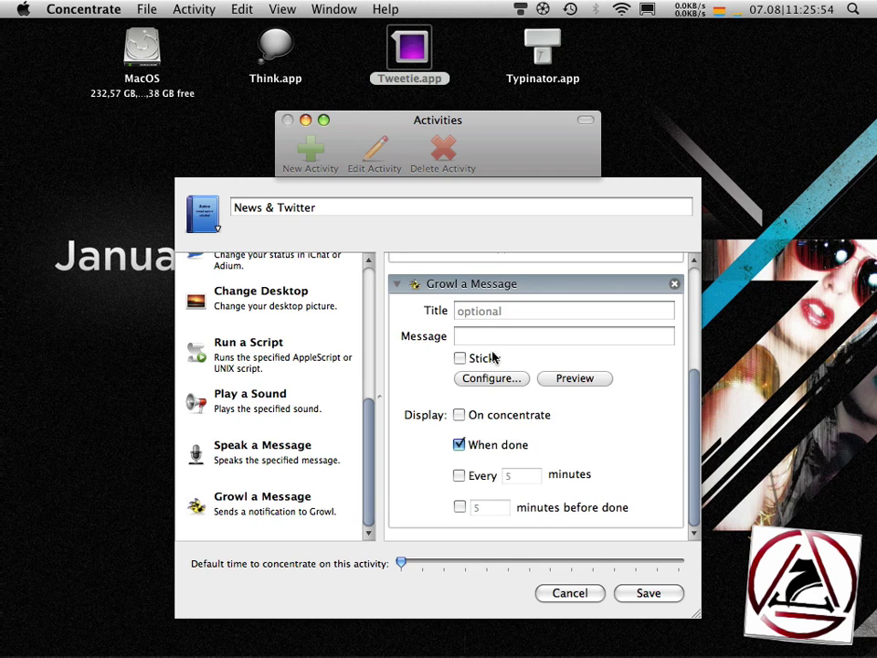
click(506, 312)
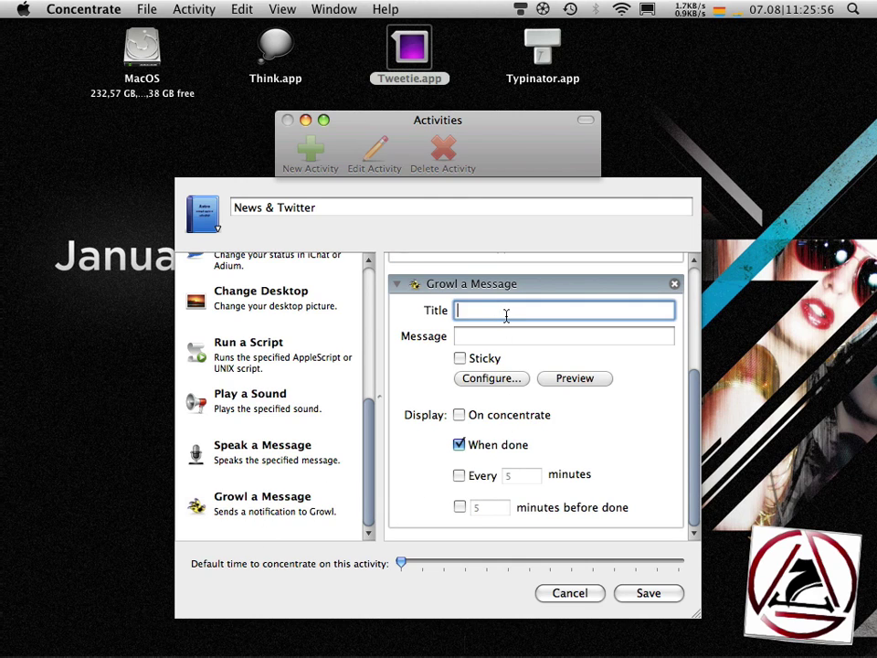
key(Tab)
text(Have fun)
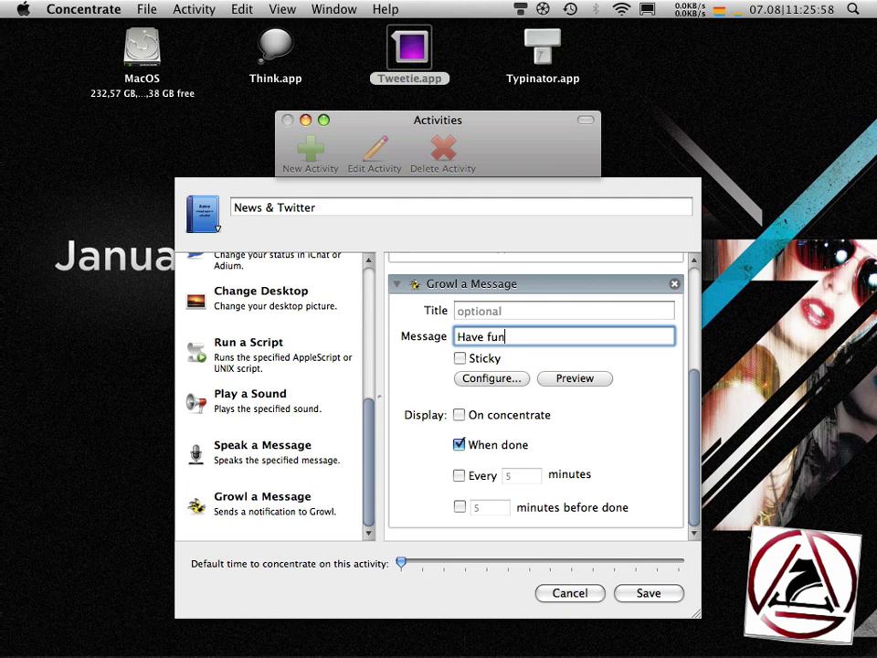
key(super+a)
key(super+x)
click(506, 313)
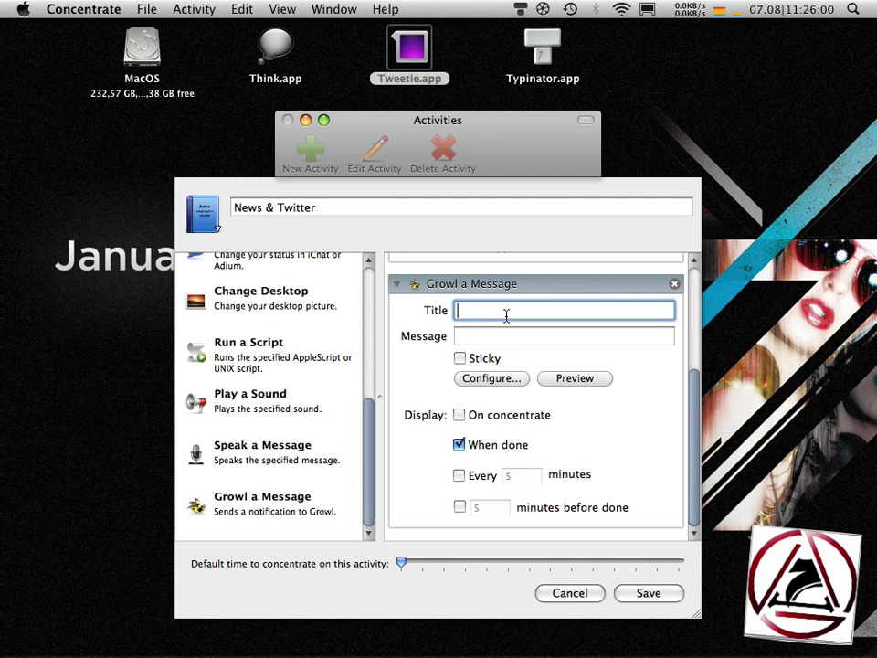
key(super+v)
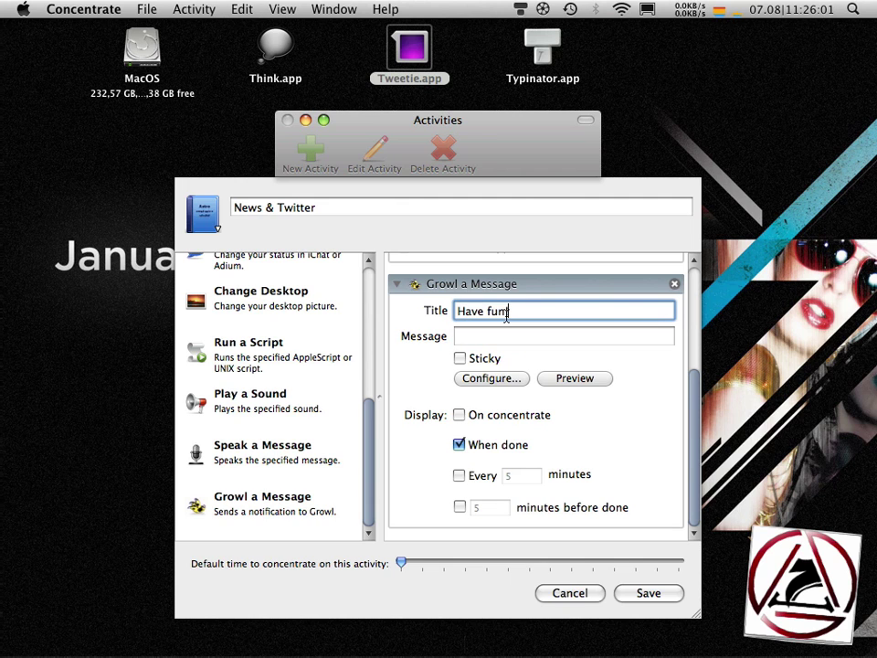
- Save the News & Twitter activity, run it, and switch to the launched Tweetie
click(661, 592)
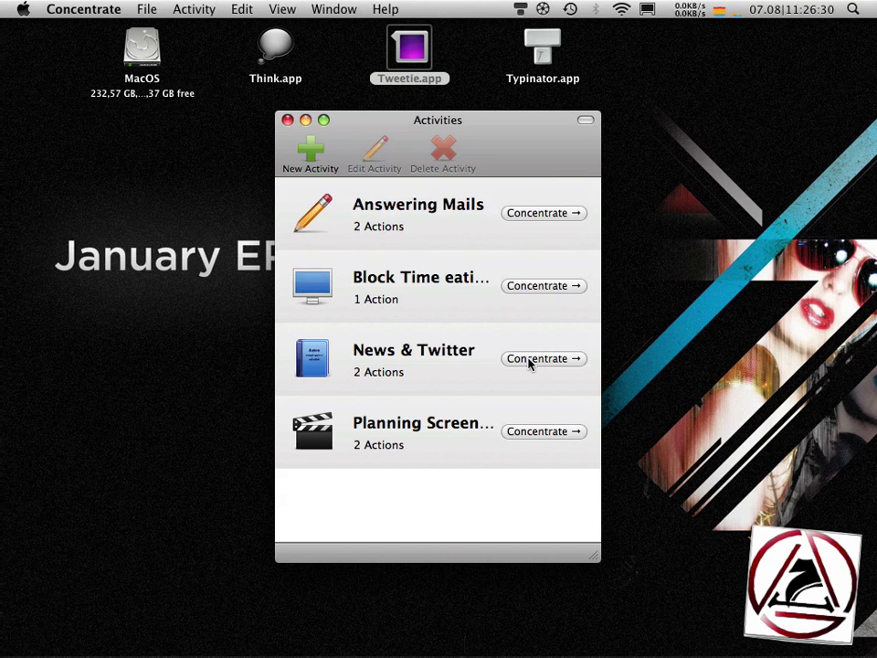
click(537, 358)
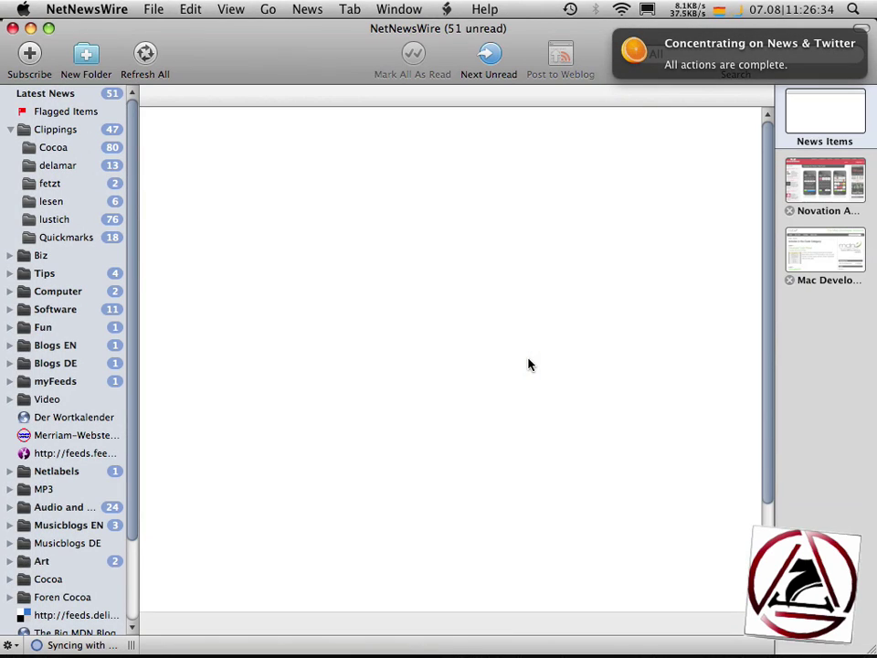
key(super+Tab)
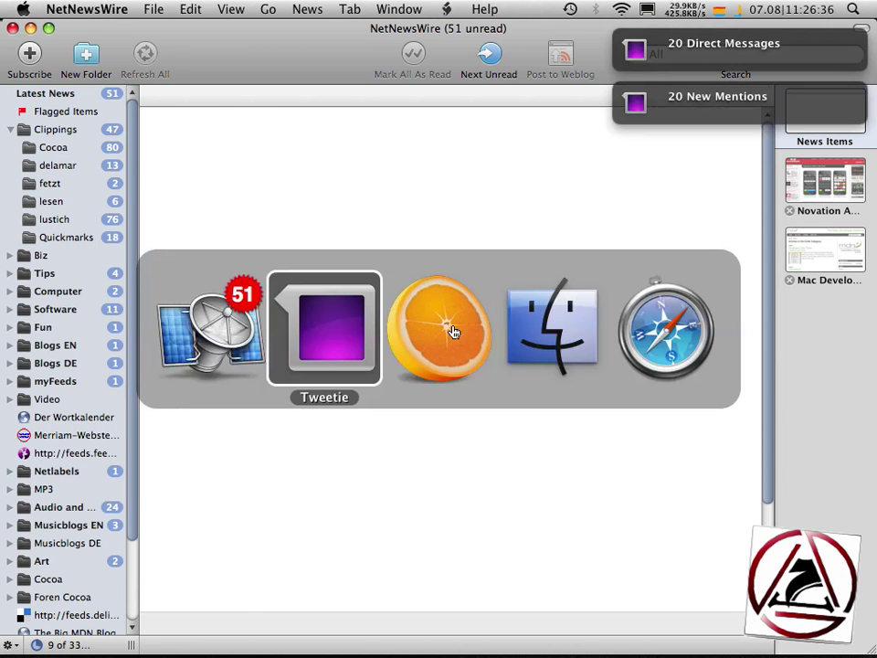
click(274, 336)
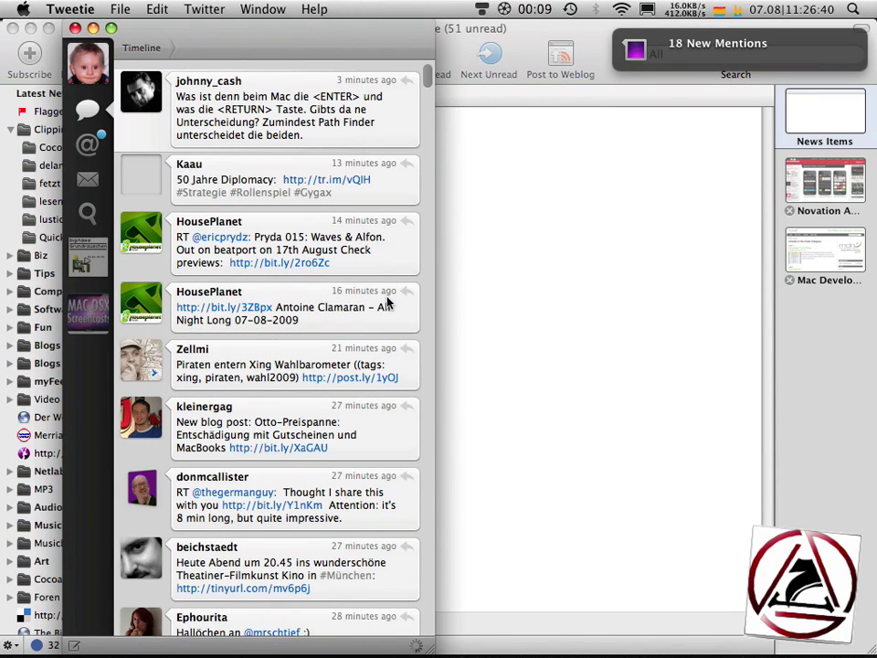
- Quit Tweetie, hide NetNewsWire, and end the running News & Twitter activity
key(super+q)
key(super+h)
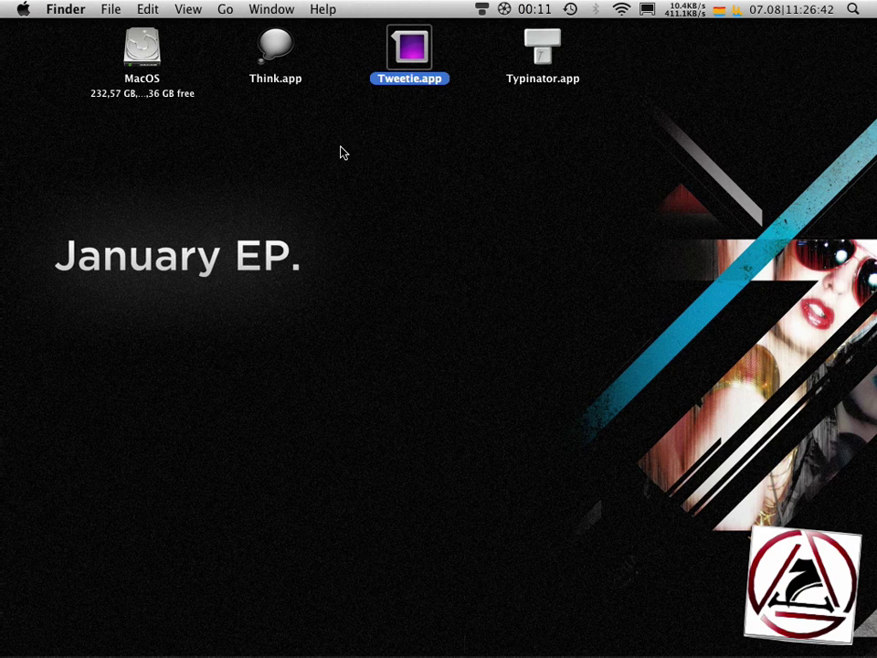
click(520, 9)
click(523, 30)
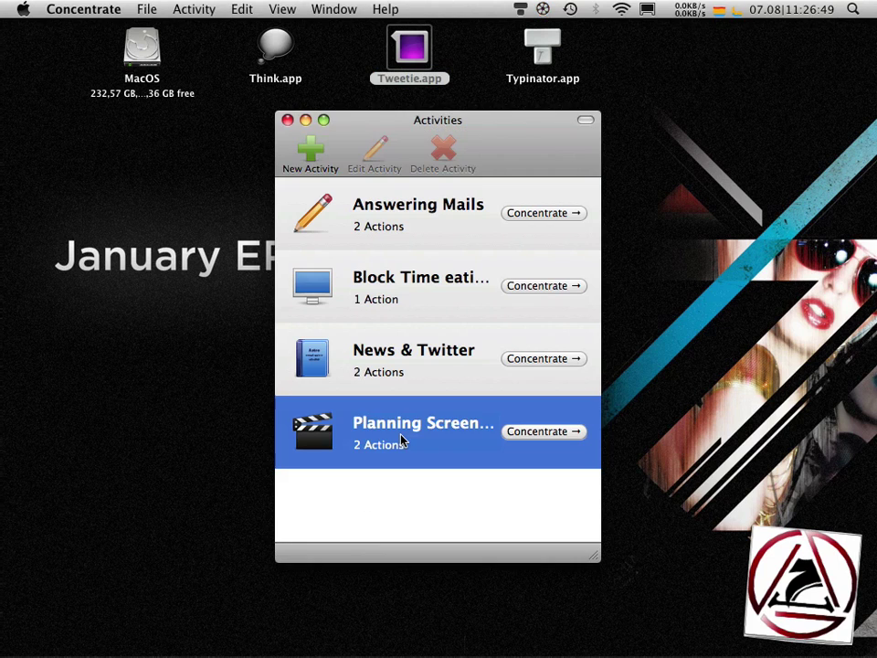
- Open the Planning Screencasts activity for editing and expand its Launch Applications action
double_click(401, 440)
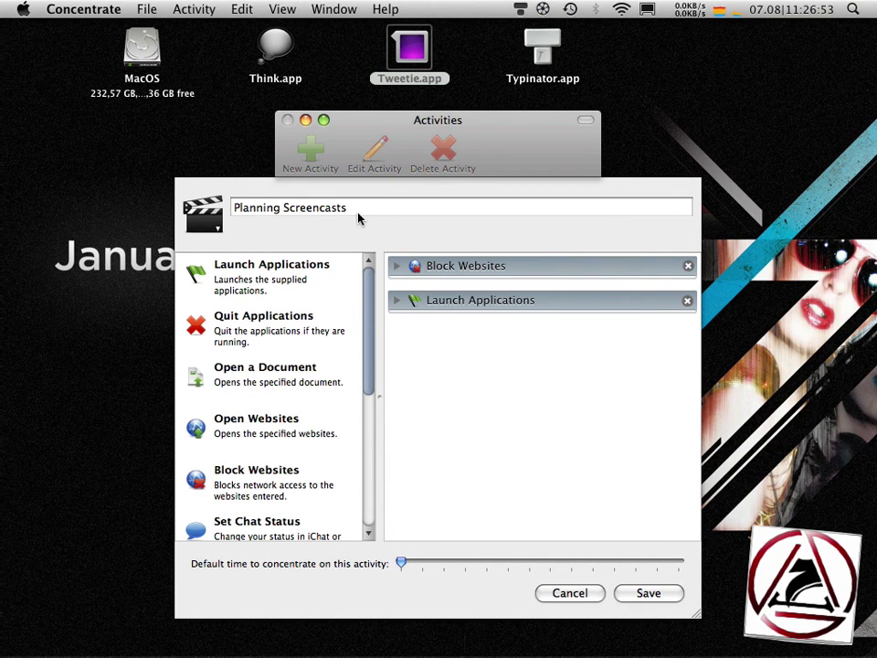
click(396, 300)
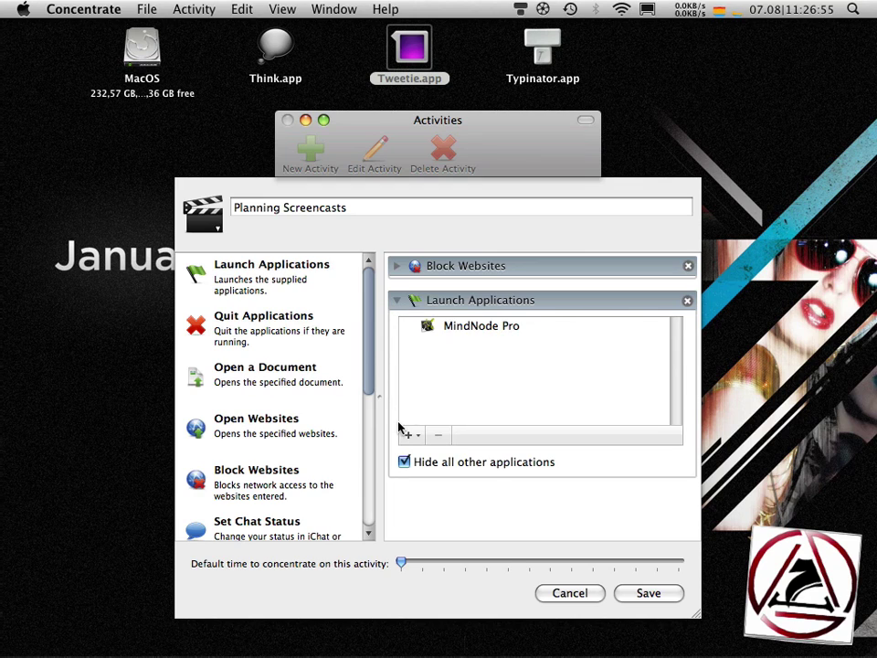
click(454, 328)
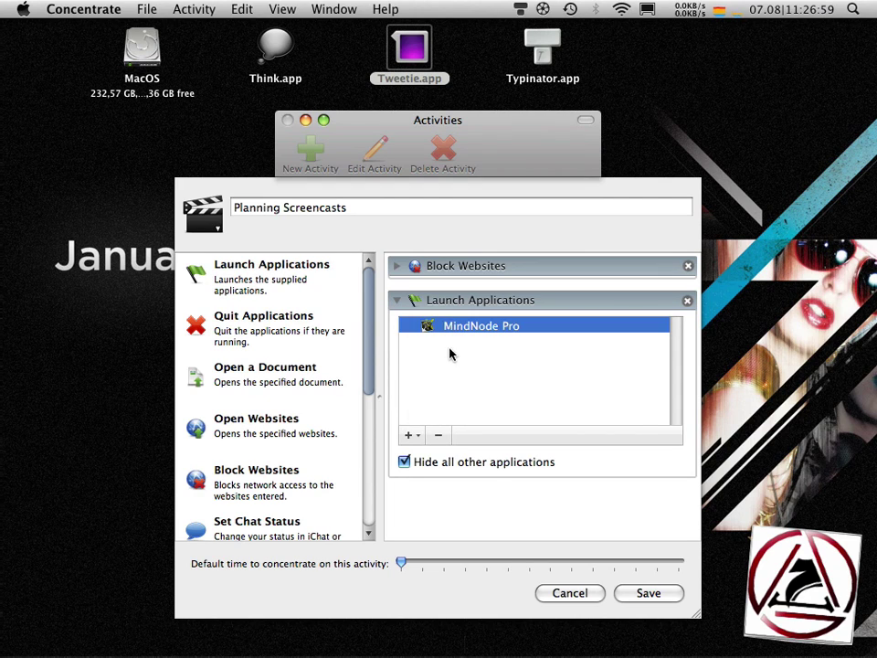
- Add iTunes from the Applications folder to the Launch Applications action and collapse that action
click(411, 435)
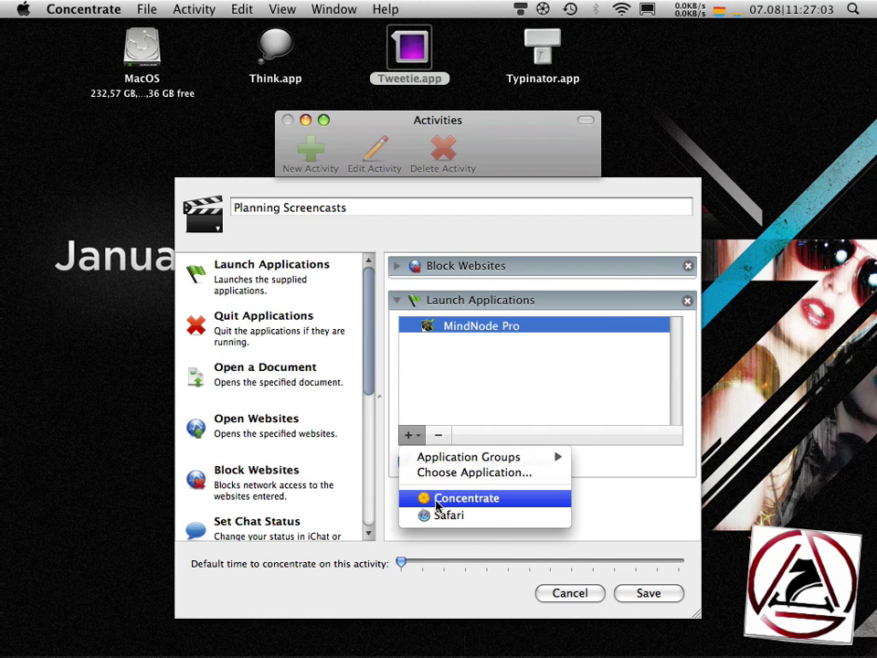
click(443, 473)
click(417, 318)
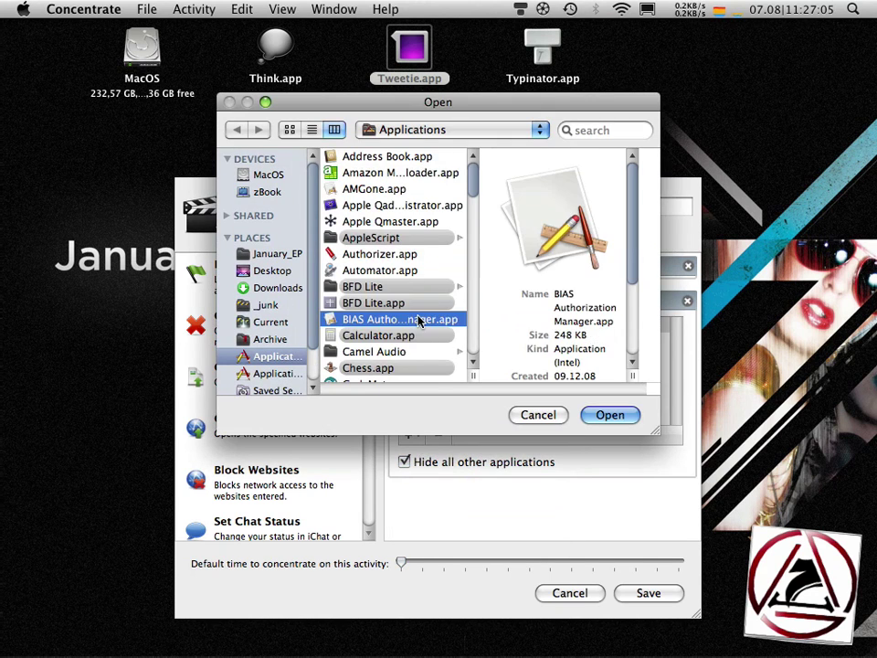
text(itunes)
key(Escape)
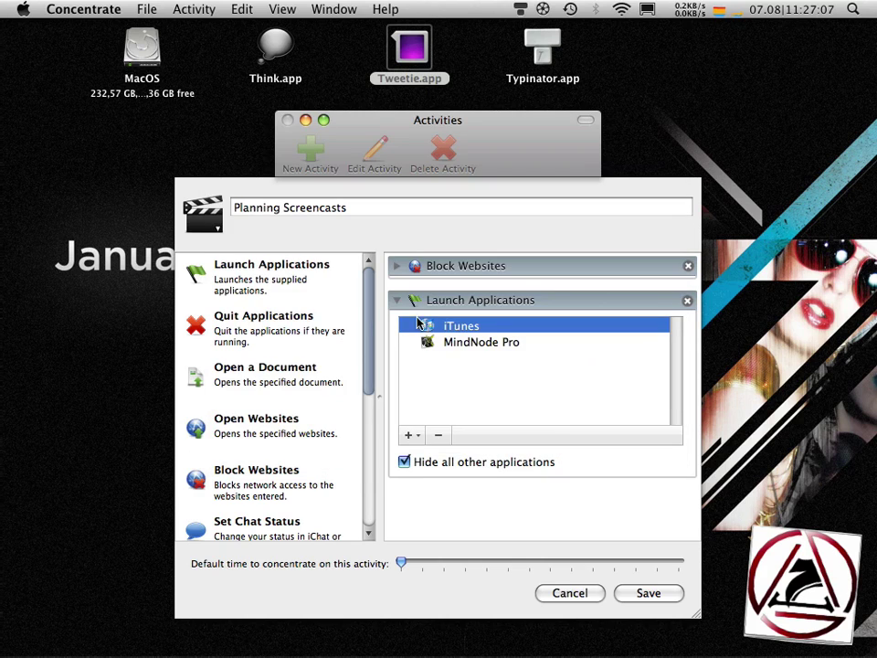
click(472, 371)
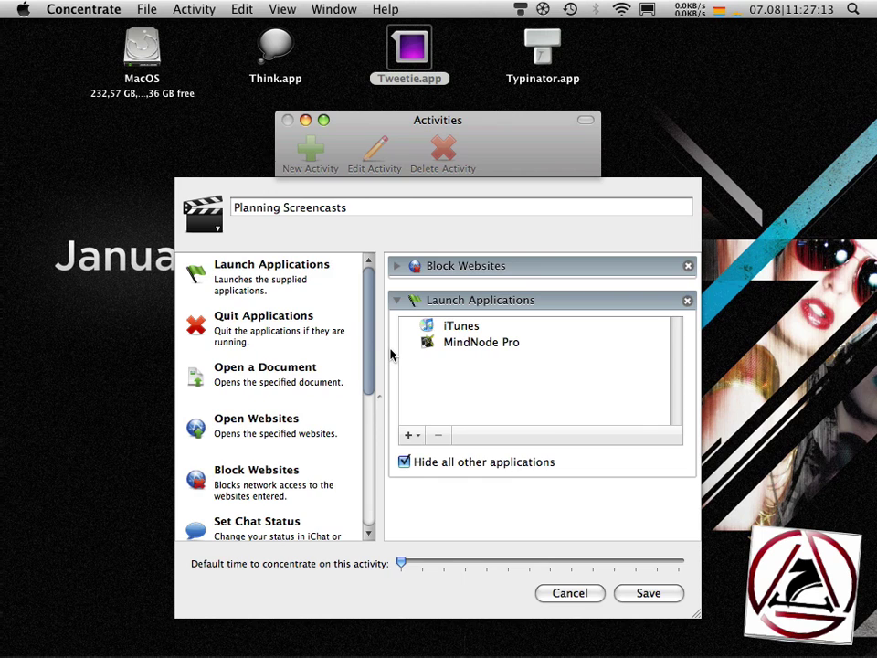
click(396, 302)
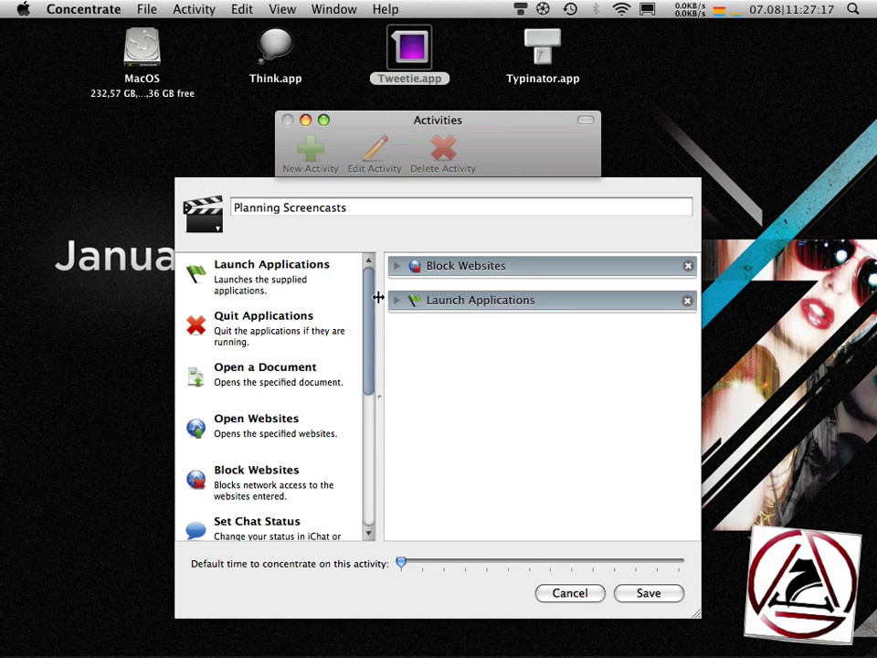
- Add a Run a Script action to Planning Screencasts and write an AppleScript block from tell application "iTunes" to end tell
scroll(365, 389, down, 5)
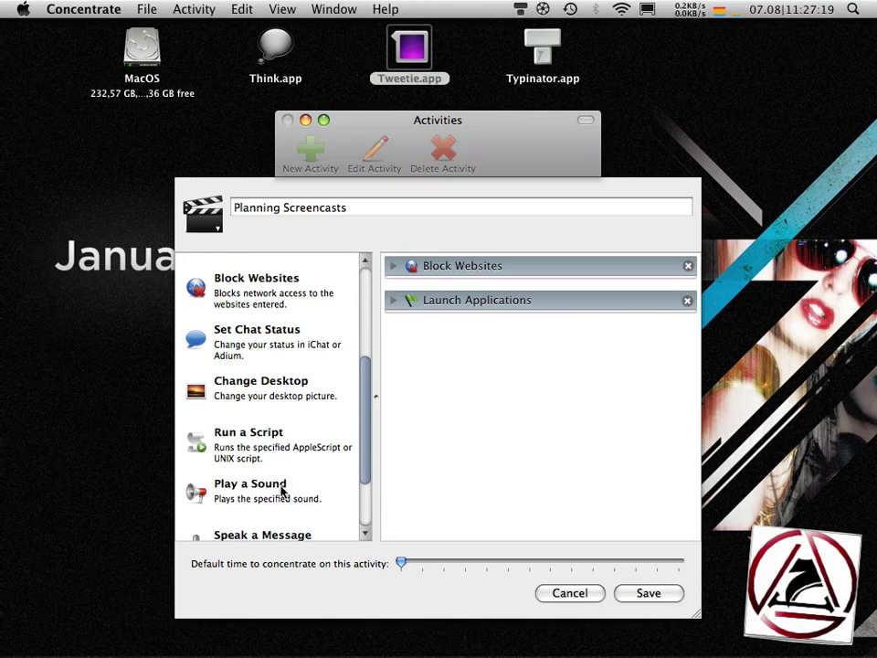
scroll(303, 435, down, 2)
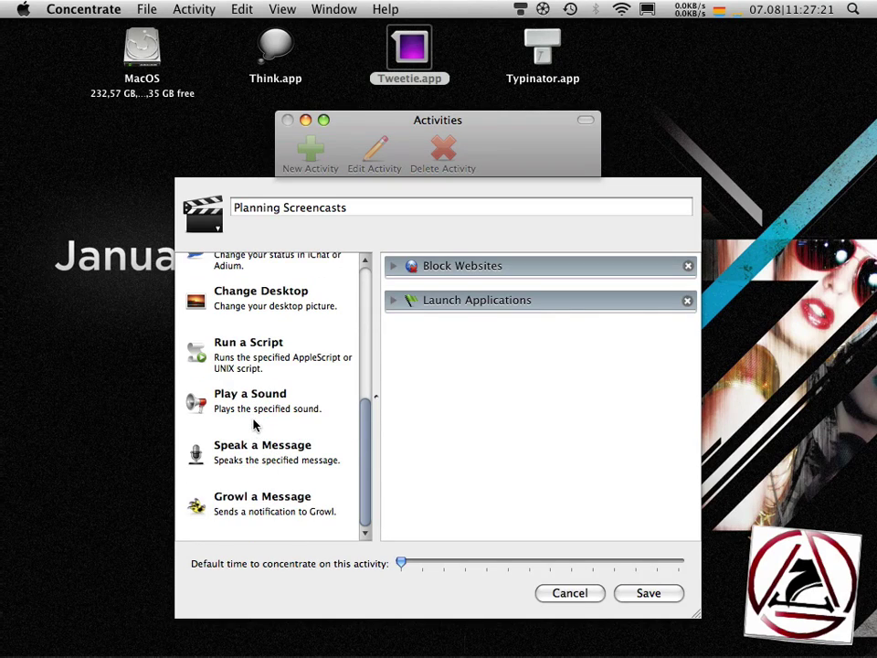
drag(248, 347, 442, 417)
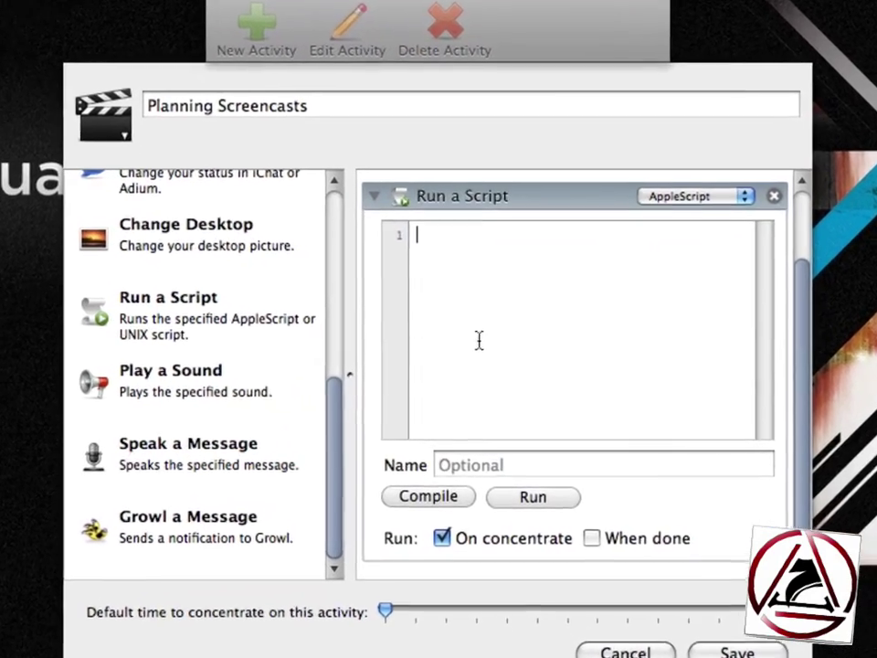
text(tell application)
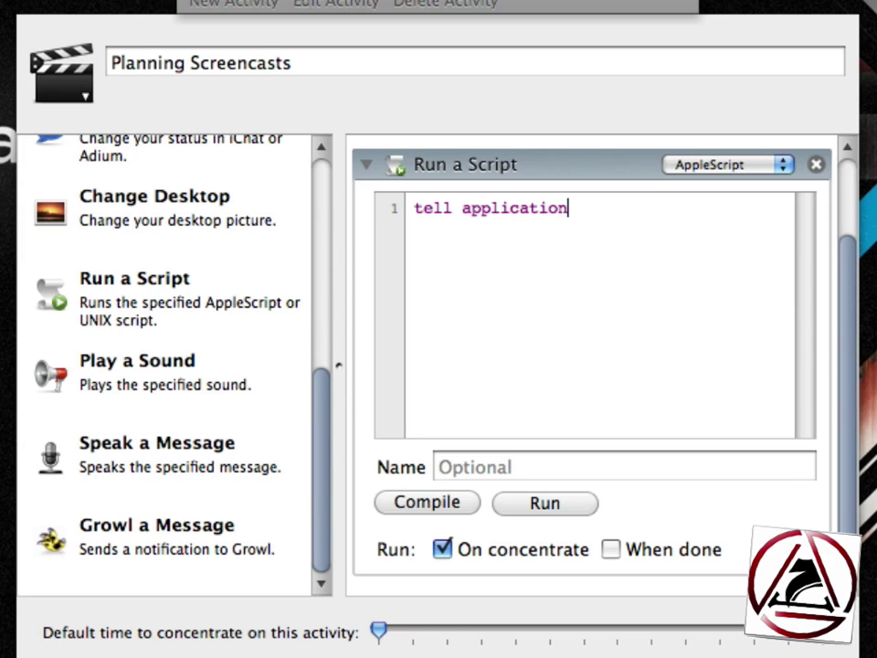
text( "iTunes)
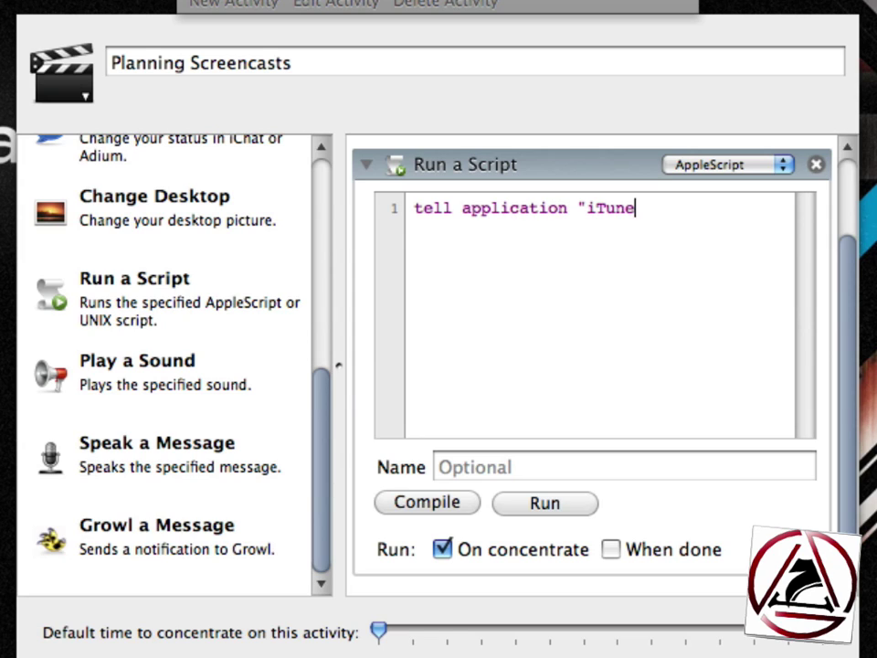
key(Return)
key(BackSpace)
text(")
key(Return)
text(end tell)
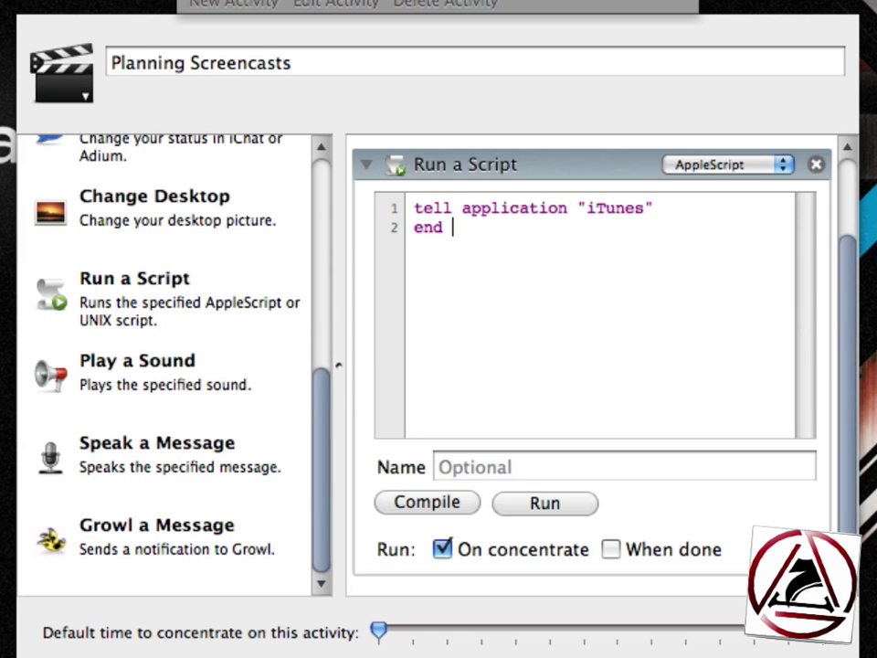
- Insert an activate line inside the iTunes tell block, compile the script, and save the Planning Screencasts activity
click(654, 208)
key(Return)
text(activate)
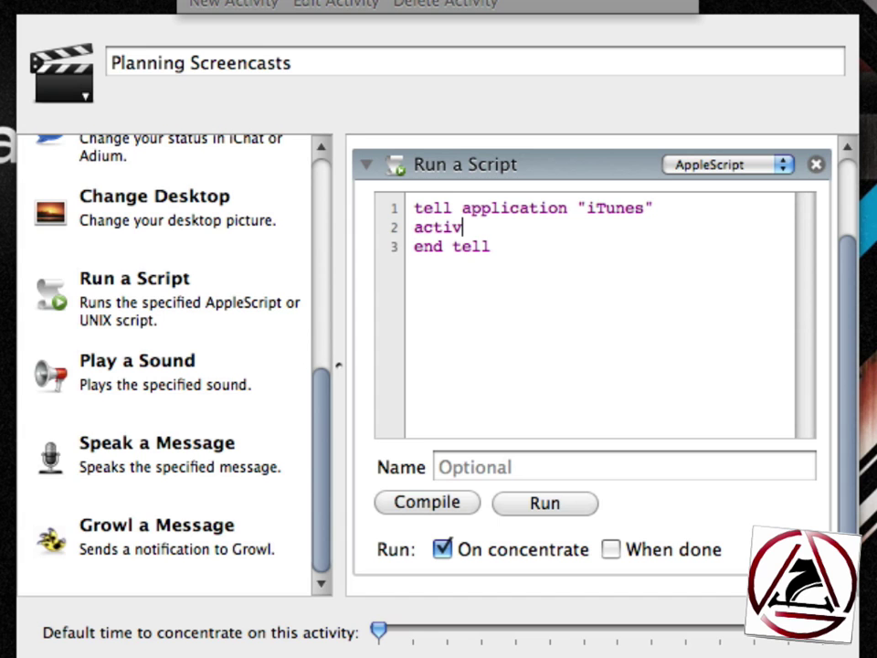
click(459, 505)
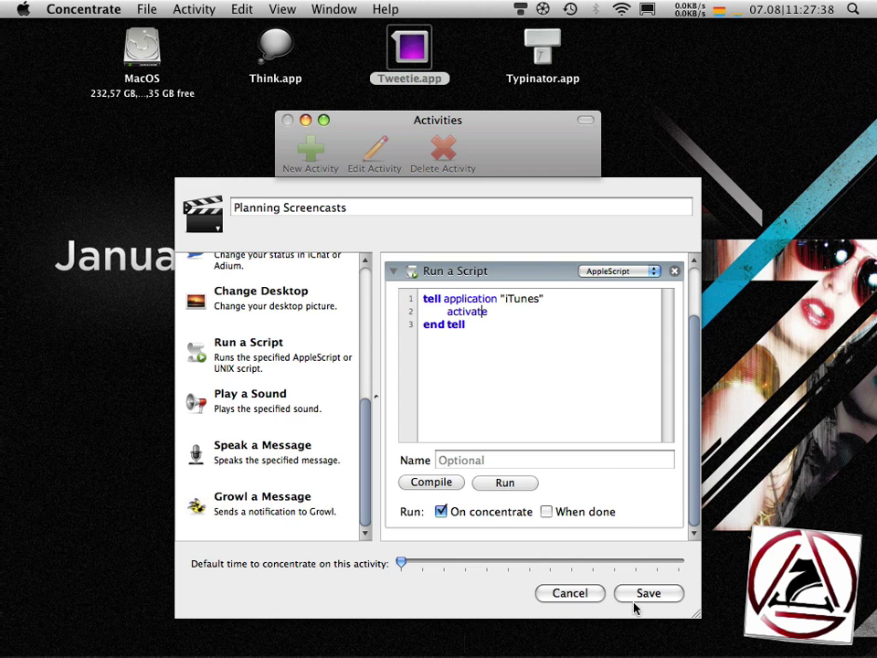
click(643, 593)
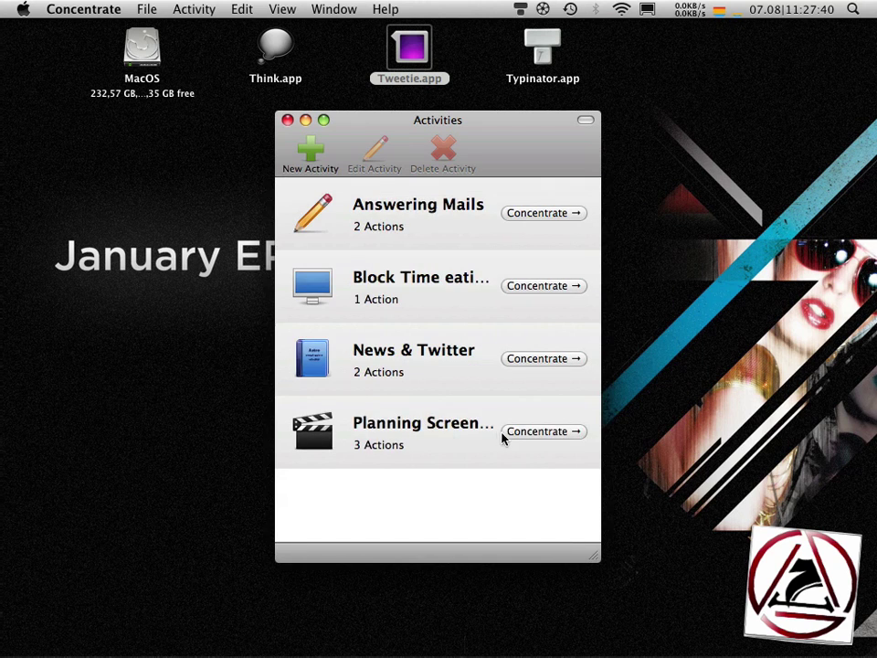
- Run the Planning Screencasts activity, close the iTunes window, and enlarge the MindNode Pro window to fill the screen
click(514, 435)
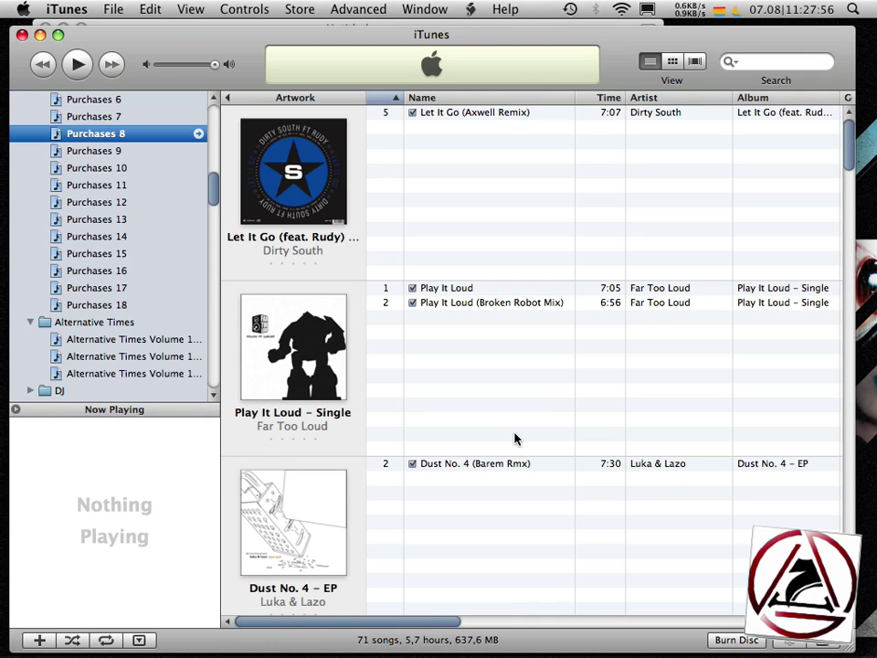
key(super+w)
click(359, 300)
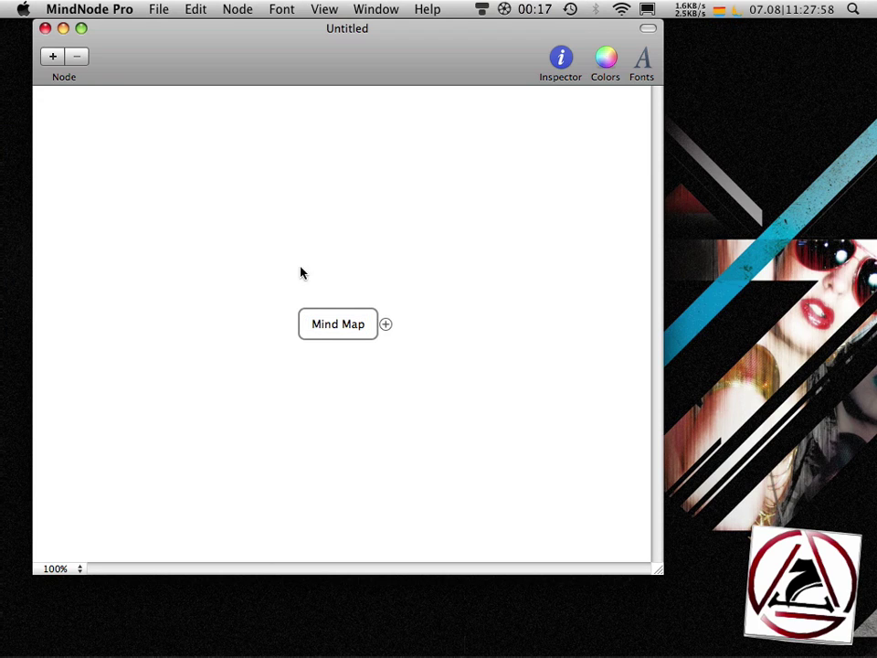
click(82, 29)
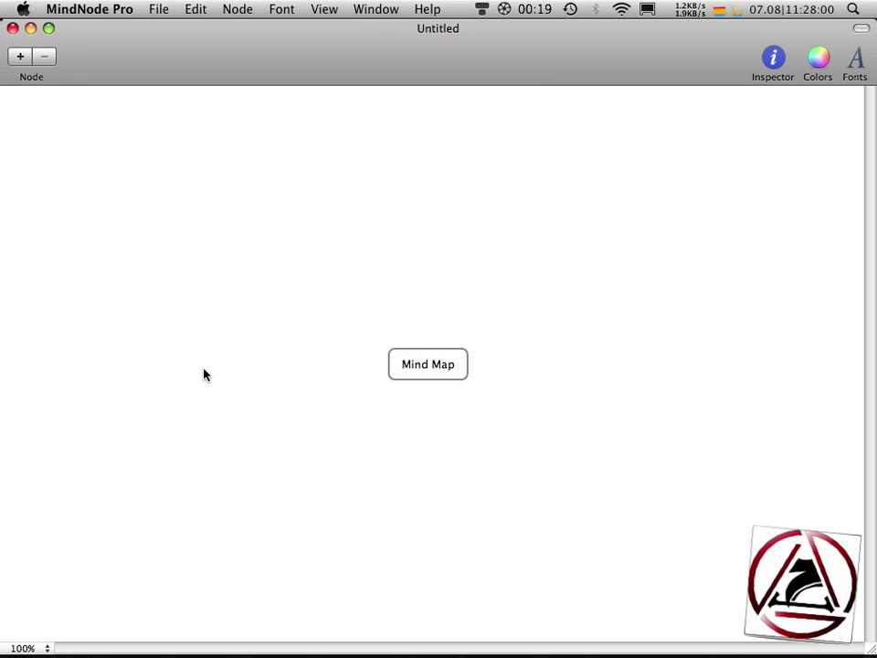
- Rename the central Mind Map node as "Concentrate Review"
drag(247, 271, 616, 502)
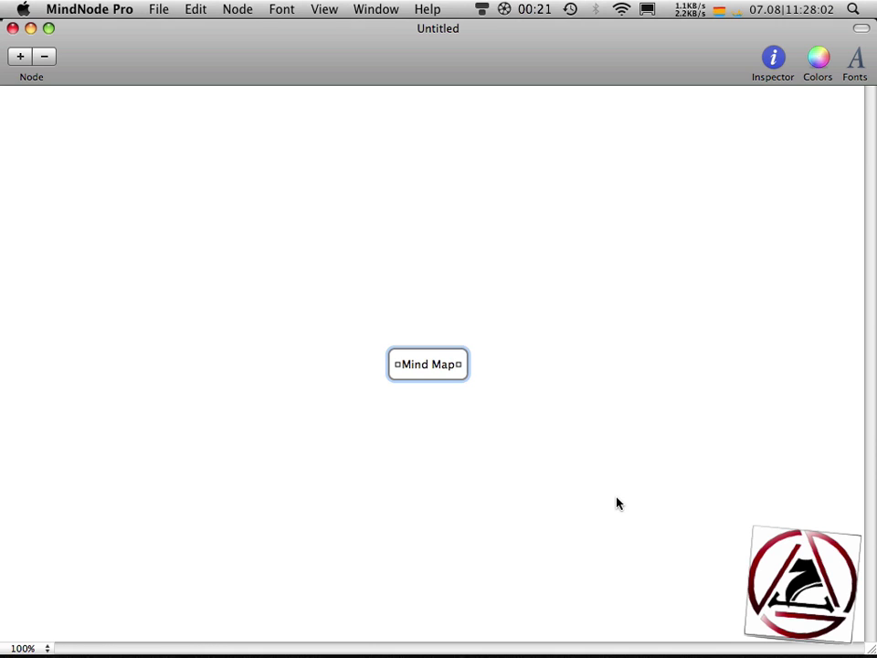
key(Return)
text(Concent)
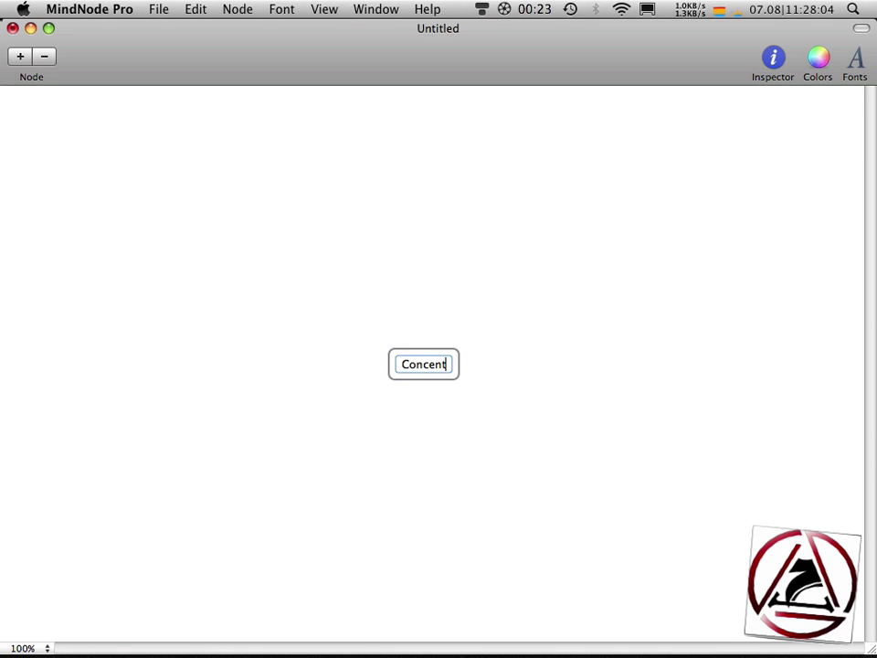
text(rate Review)
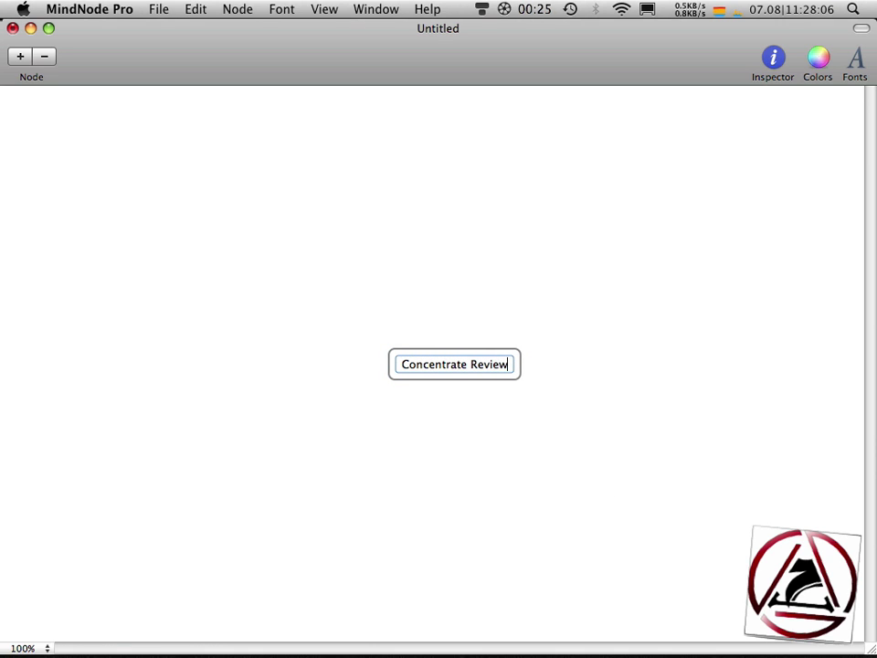
key(Return)
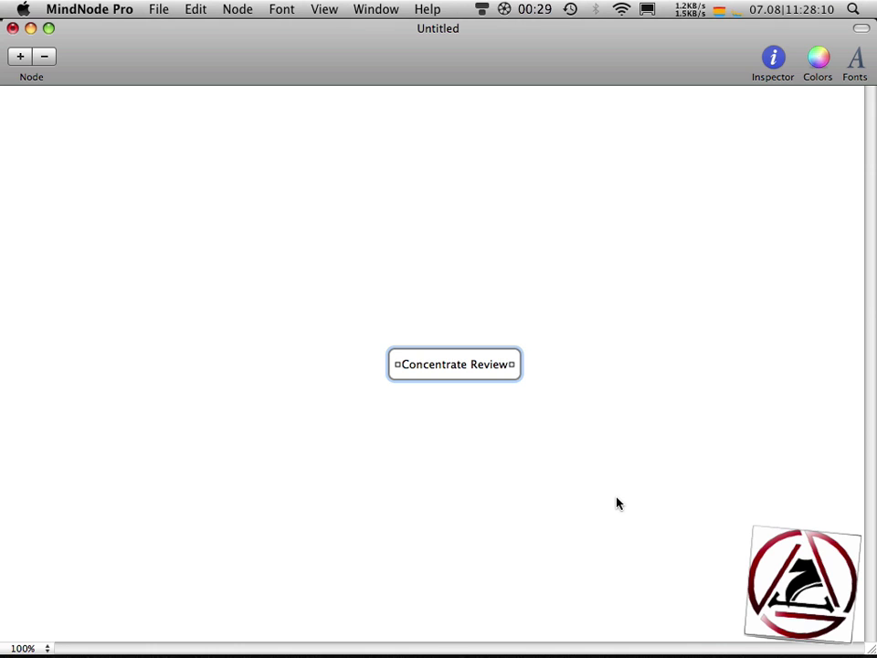
- Quit MindNode Pro without saving the mind map and switch to the Concentrate homepage tab in Safari
key(super+q)
key(super+d)
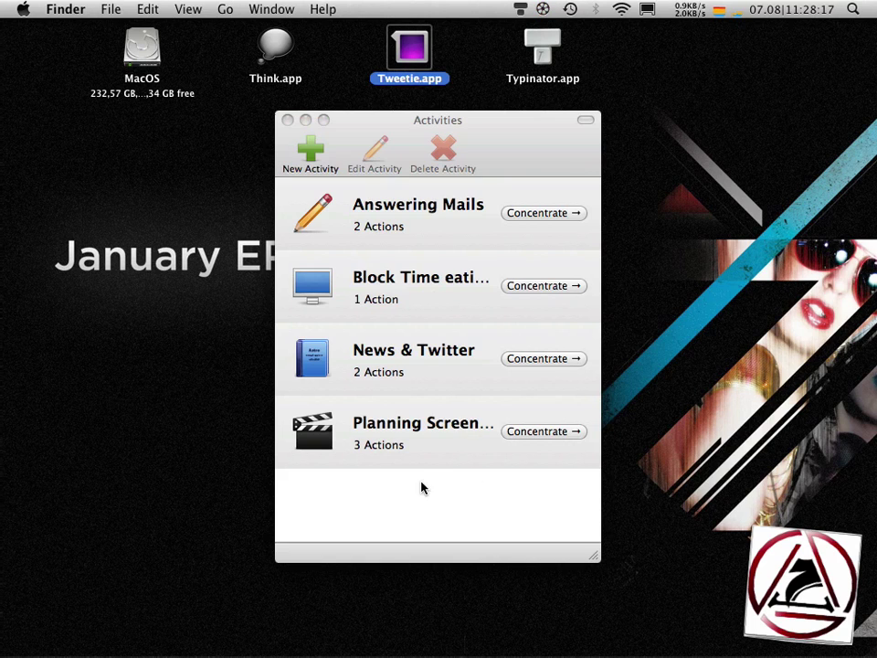
key(super+Tab)
key(super+Tab)
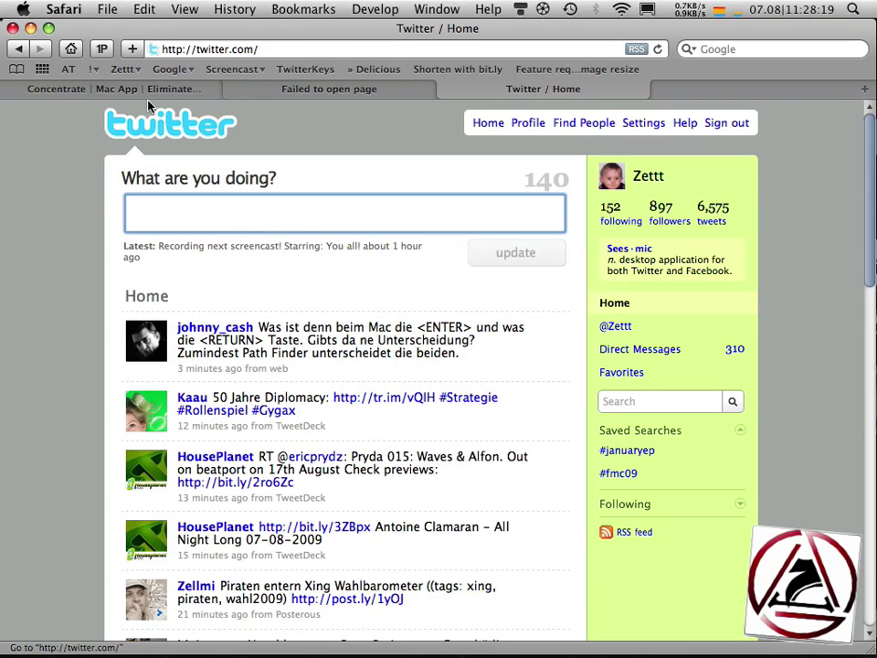
click(141, 90)
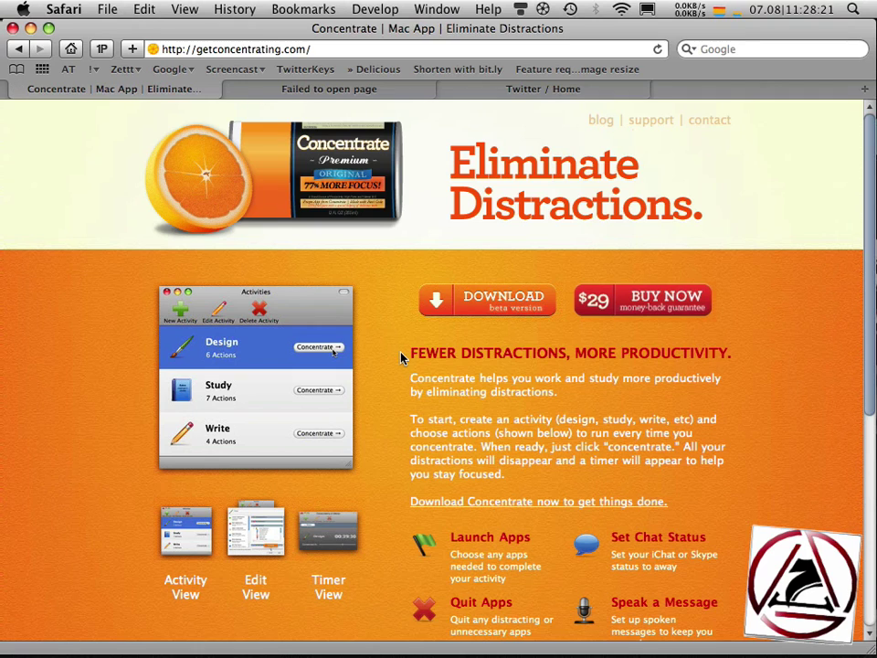